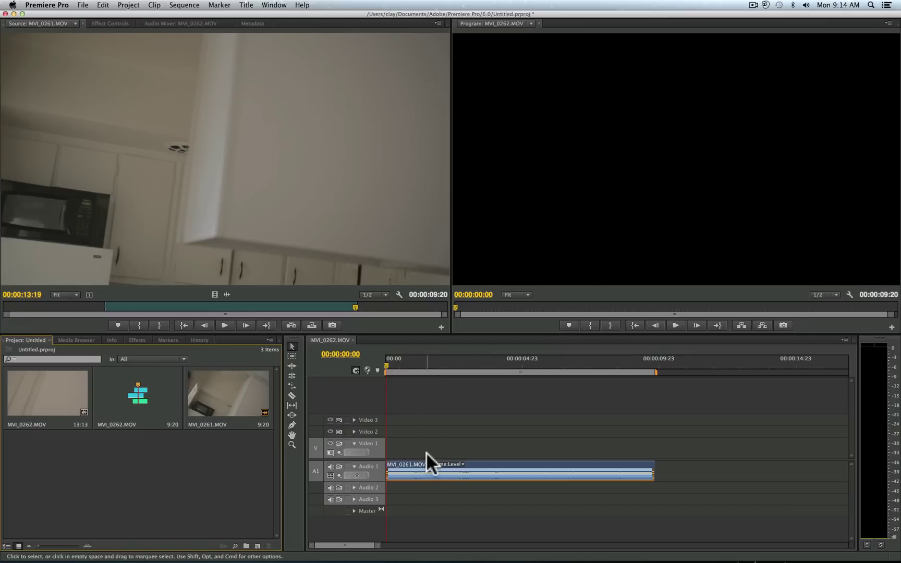
Step: Send the MVI_0261.MOV timeline audio from Premiere Pro to Audition via Edit Clip In Adobe Audition
right_click(395, 465)
click(430, 519)
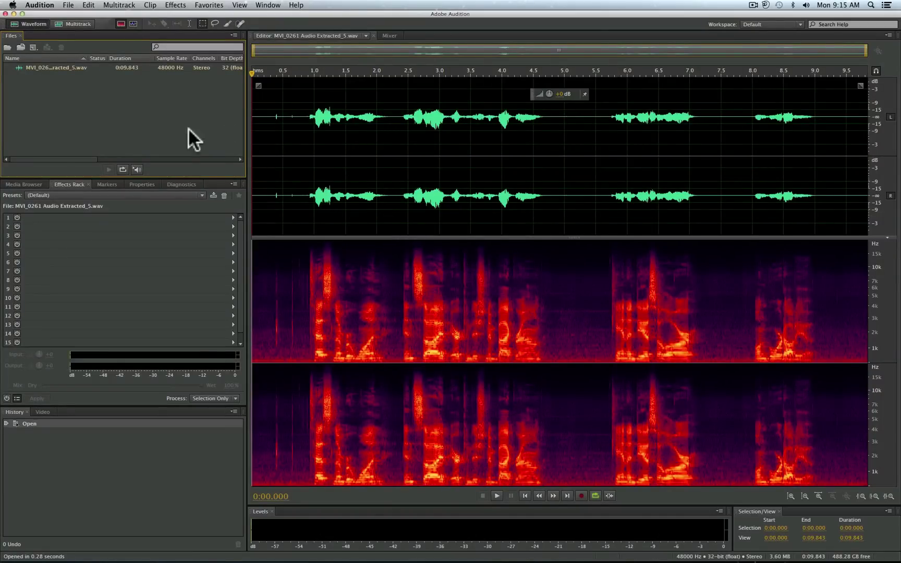
Step: Bring up the Diagnostics panel from the Window menu
click(184, 184)
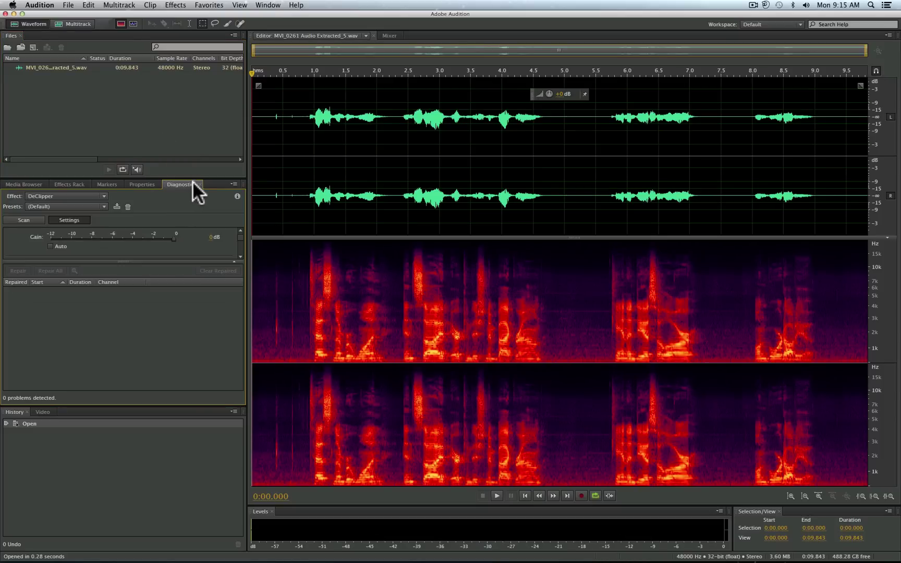
click(199, 183)
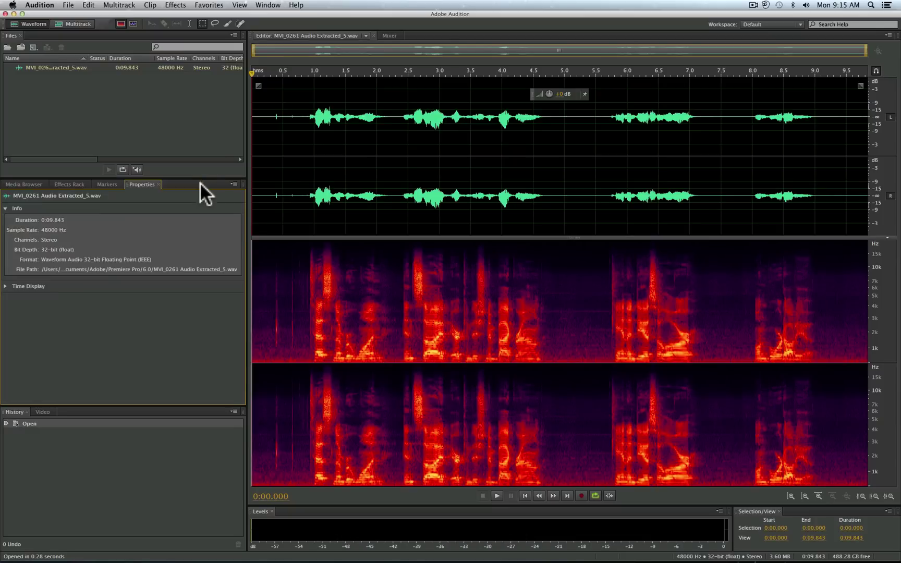
click(267, 5)
click(279, 57)
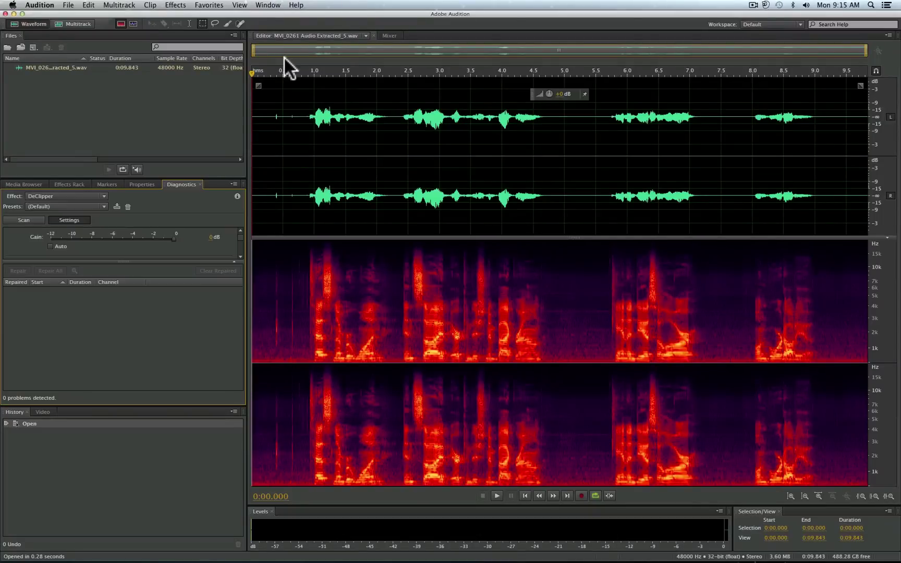
Step: Scan the clip with the DeClicker diagnostic using the Light Reduction preset
click(53, 194)
click(54, 205)
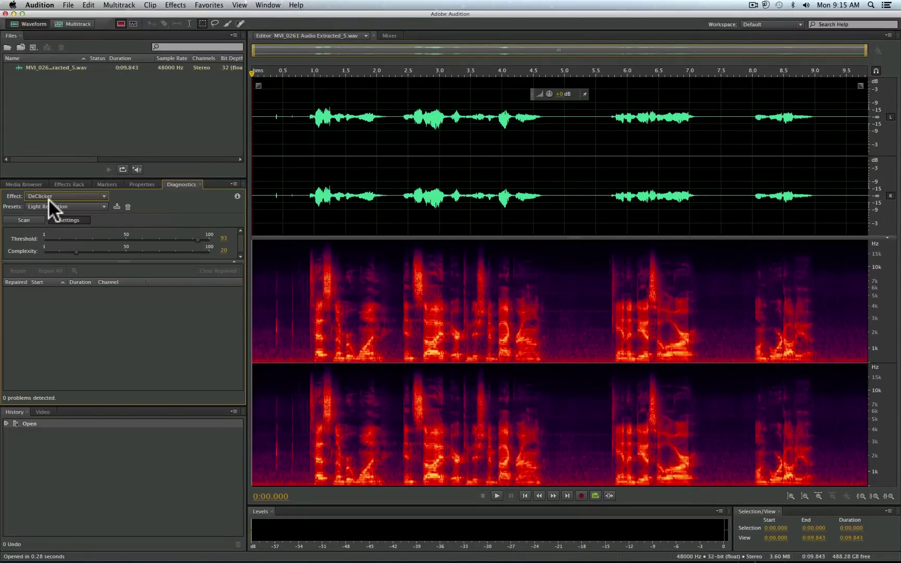
click(99, 206)
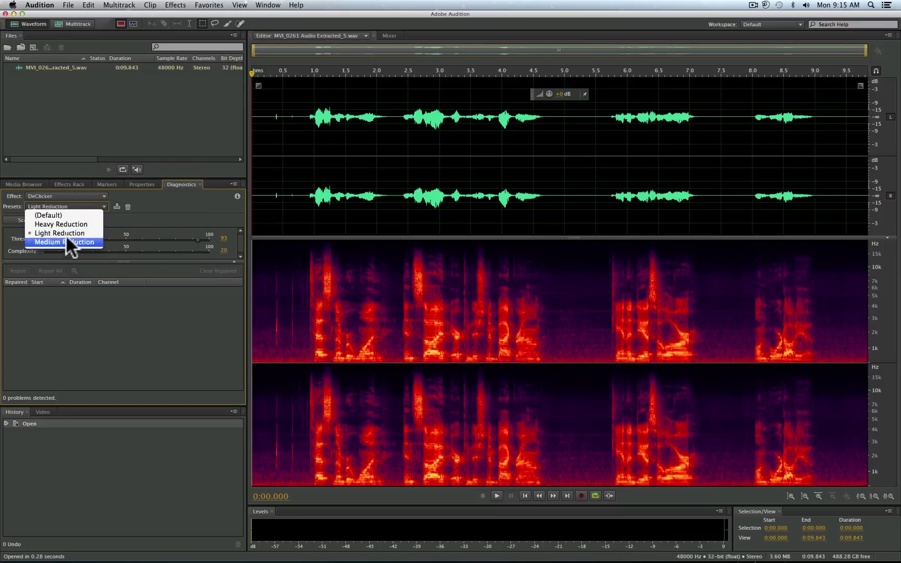
click(139, 209)
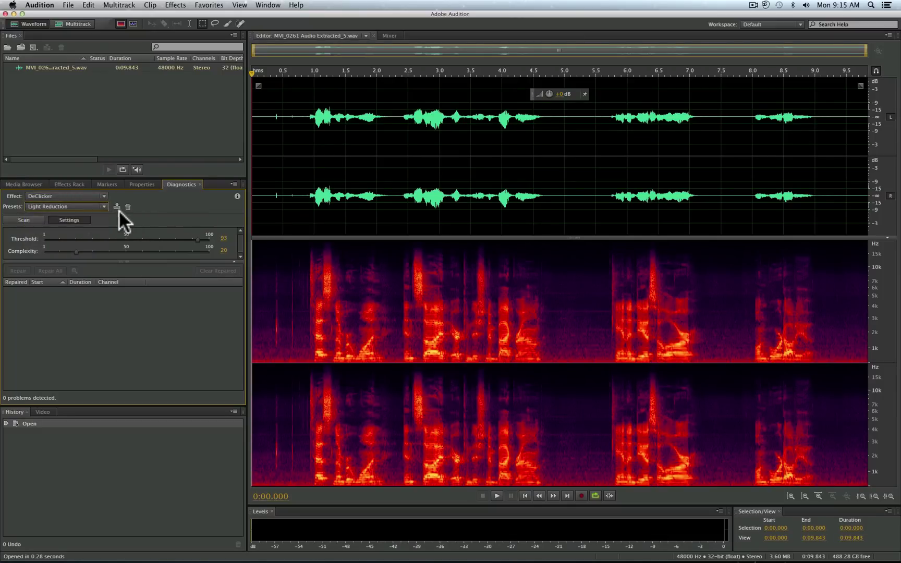
click(27, 217)
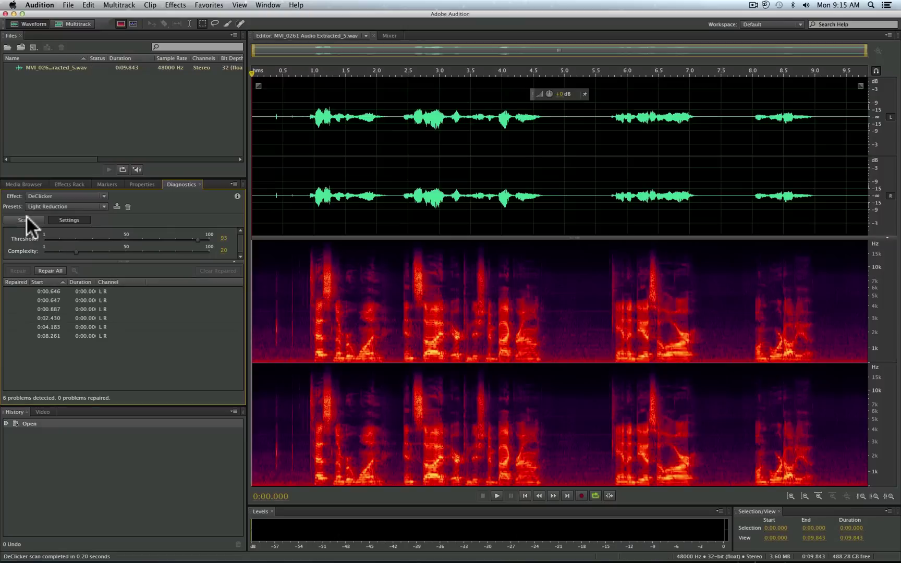
Step: Review the six detected clicks (0:00.646 to 0:08.261) and repair all of them
click(47, 291)
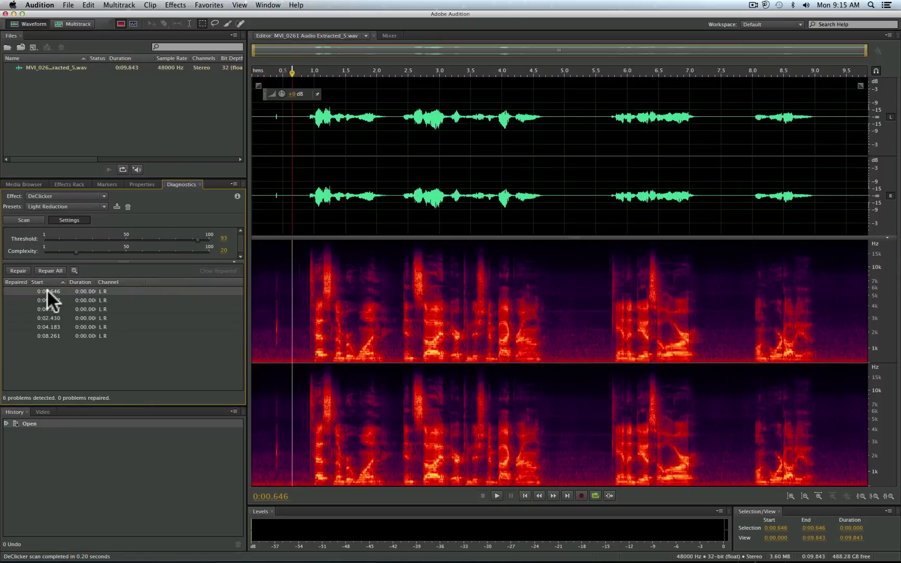
click(45, 300)
click(45, 309)
click(47, 318)
click(45, 327)
click(43, 335)
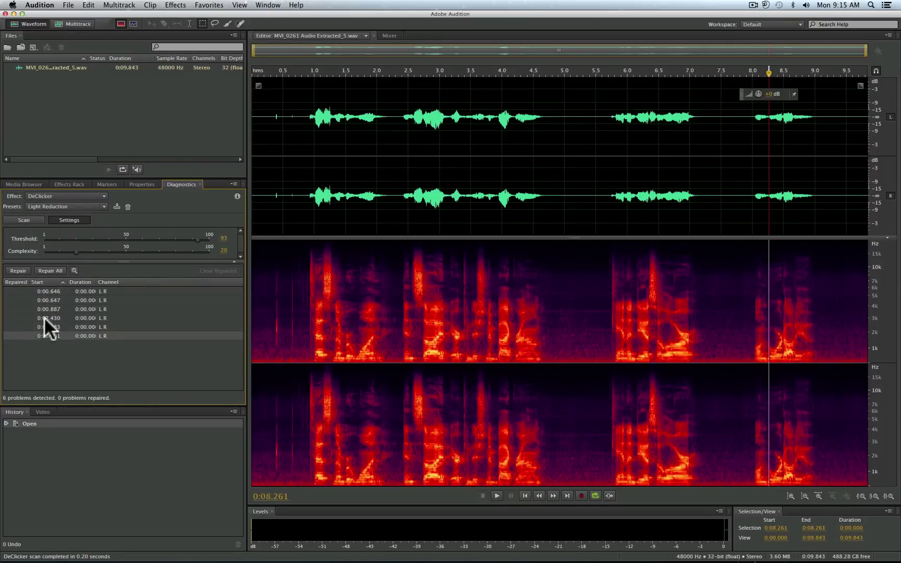
click(44, 318)
click(42, 307)
click(43, 300)
click(44, 291)
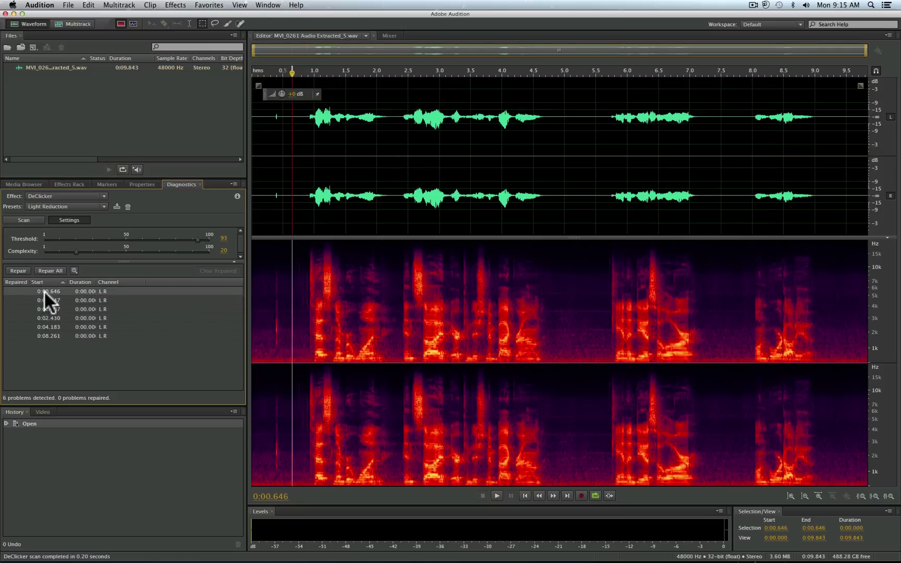
click(44, 298)
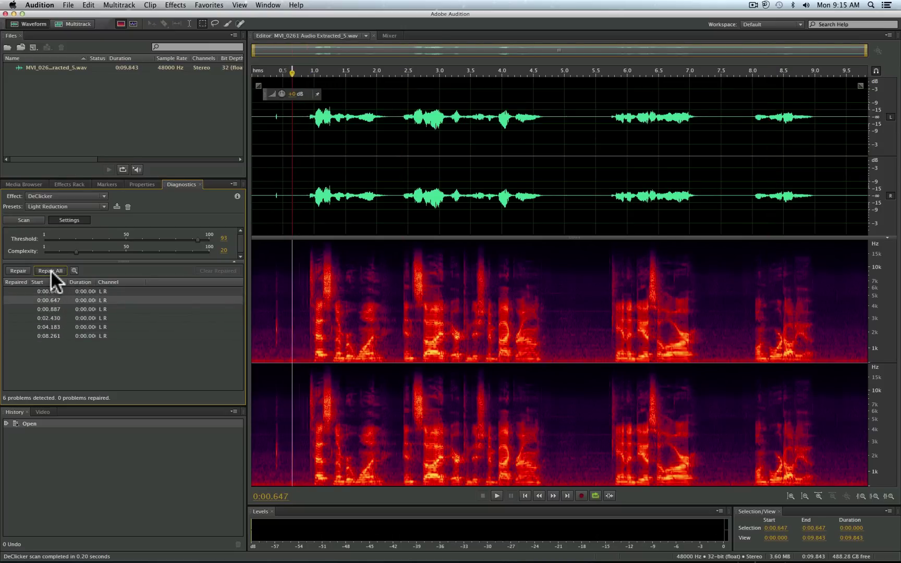
click(51, 270)
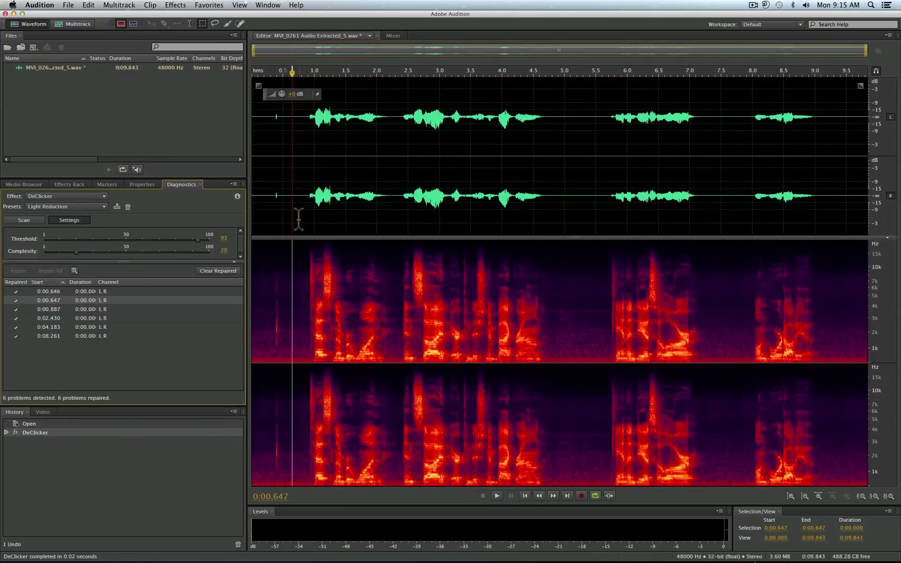
Step: Undo the DeClicker repairs and scan with DeClipper, which reports 0 problems
key(super+z)
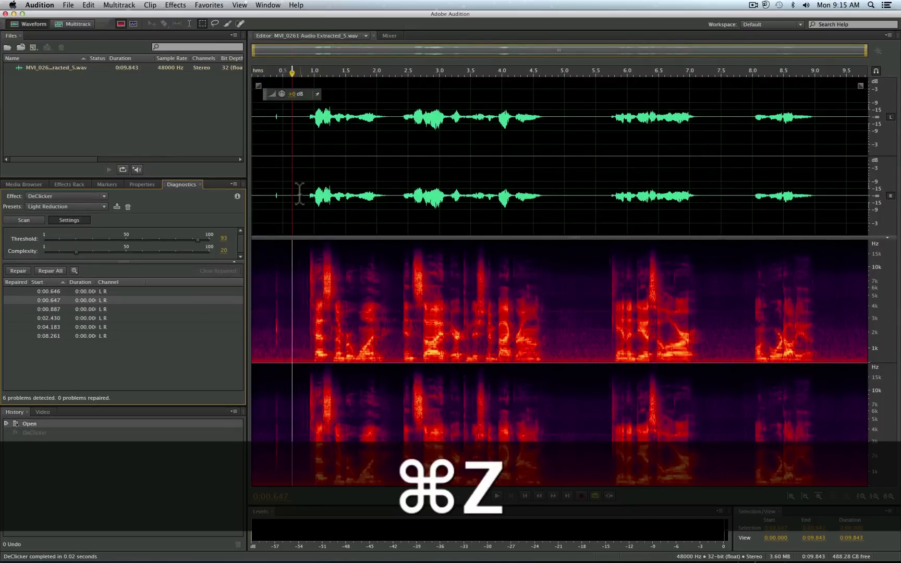
click(61, 196)
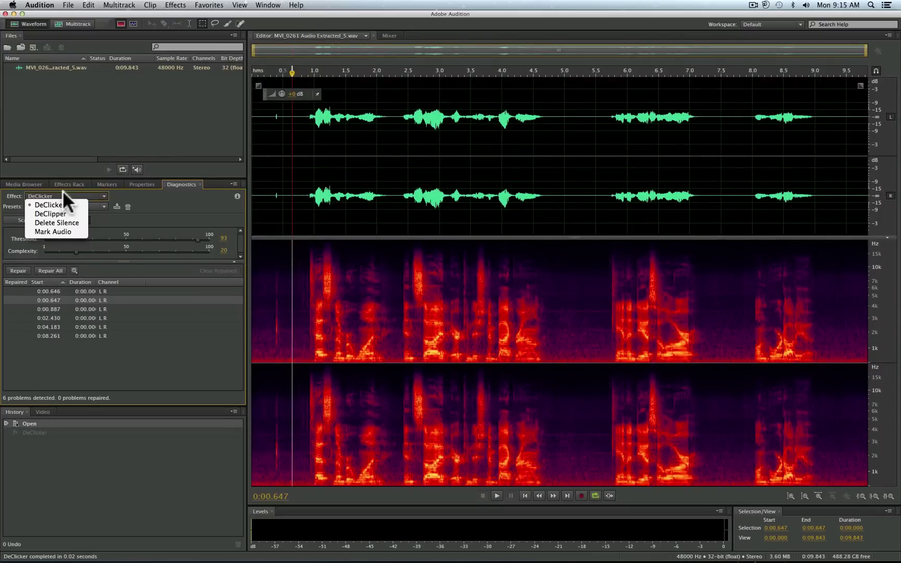
click(53, 213)
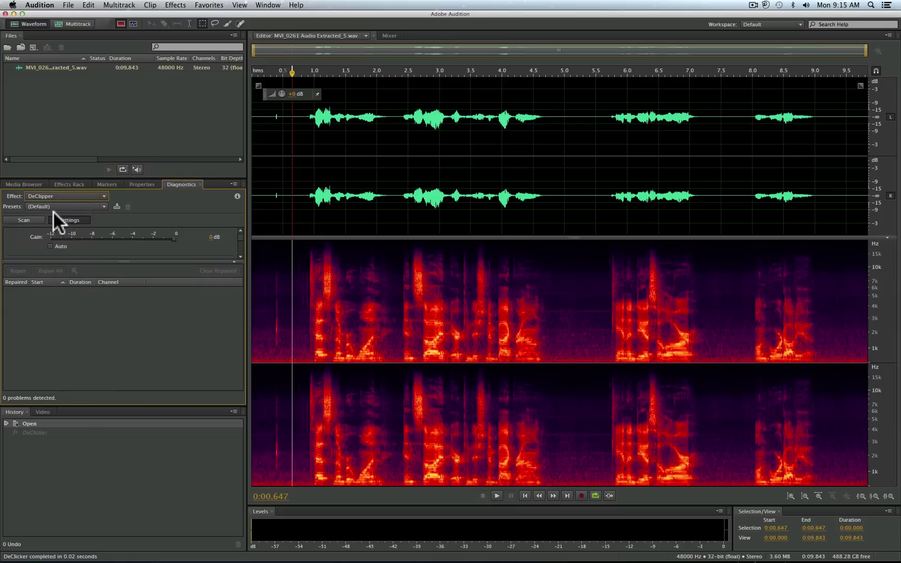
click(26, 217)
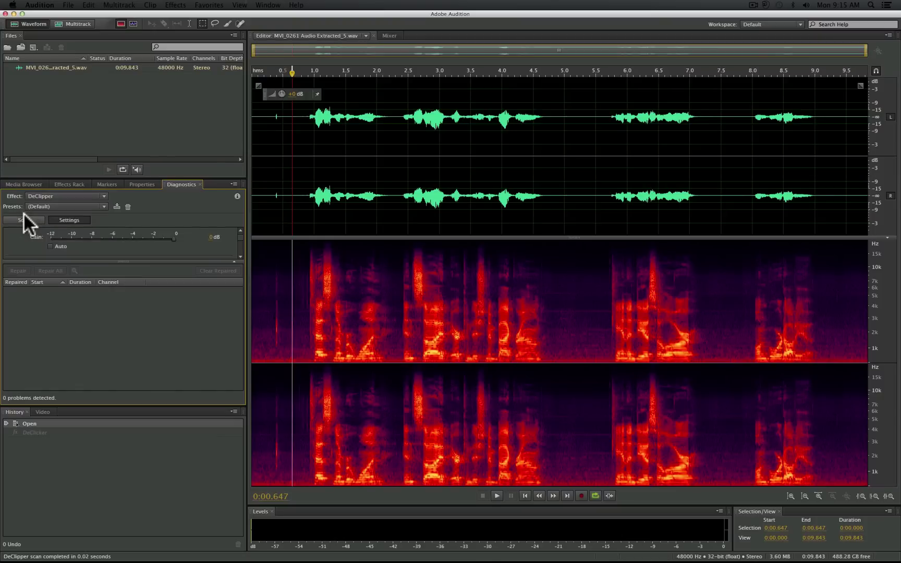
click(24, 214)
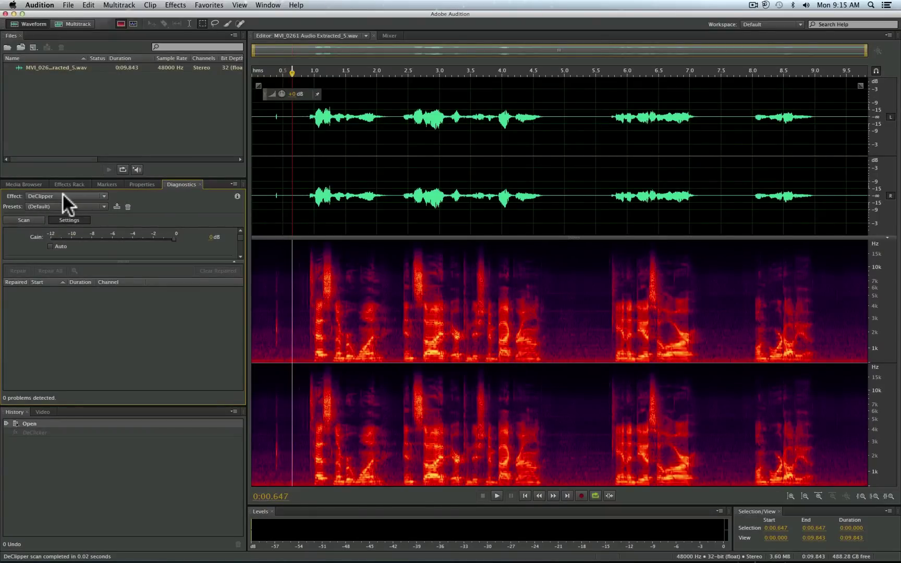
click(62, 196)
Step: Auto-heal the blips at 0:00.340–0:00.451 and 0:00.600–0:00.698
scroll(292, 116, up, 1)
click(282, 120)
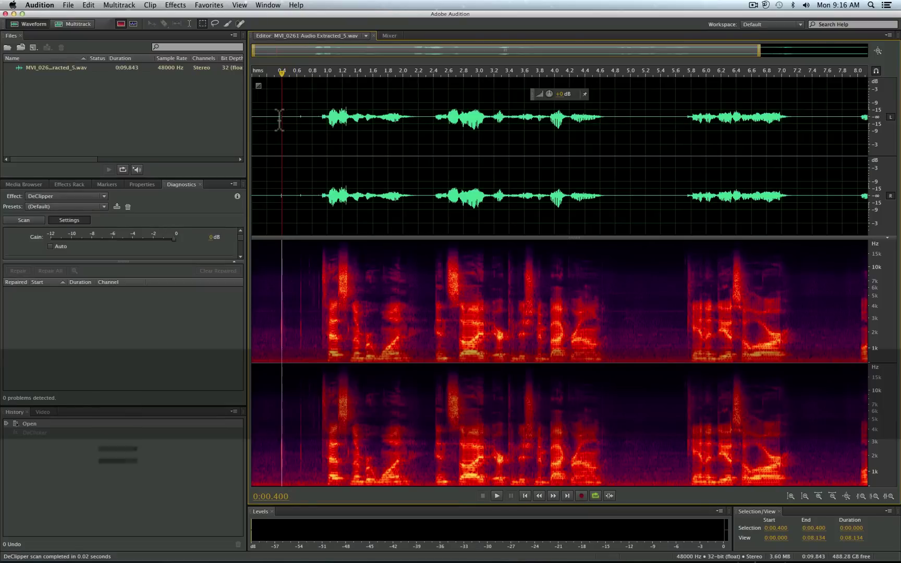
click(288, 116)
drag(285, 115, 278, 119)
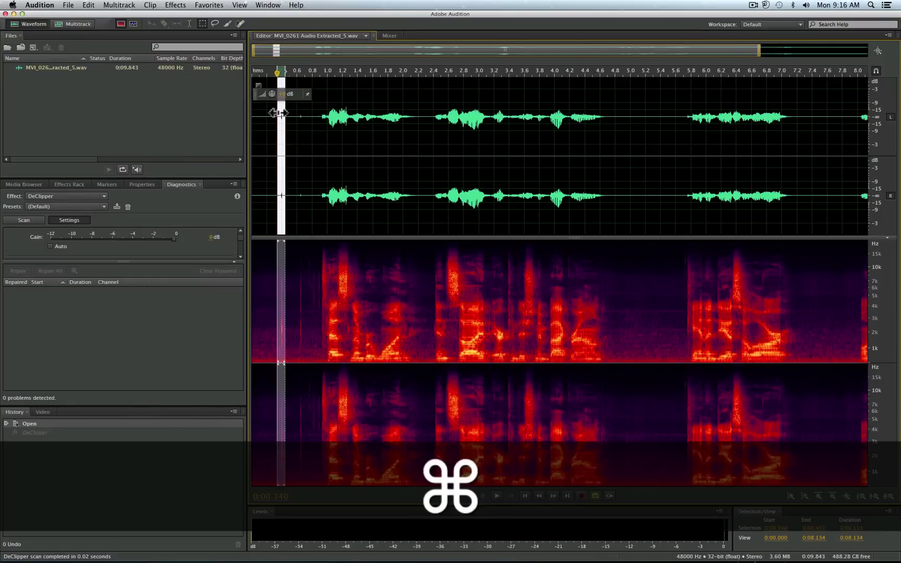
key(super+u)
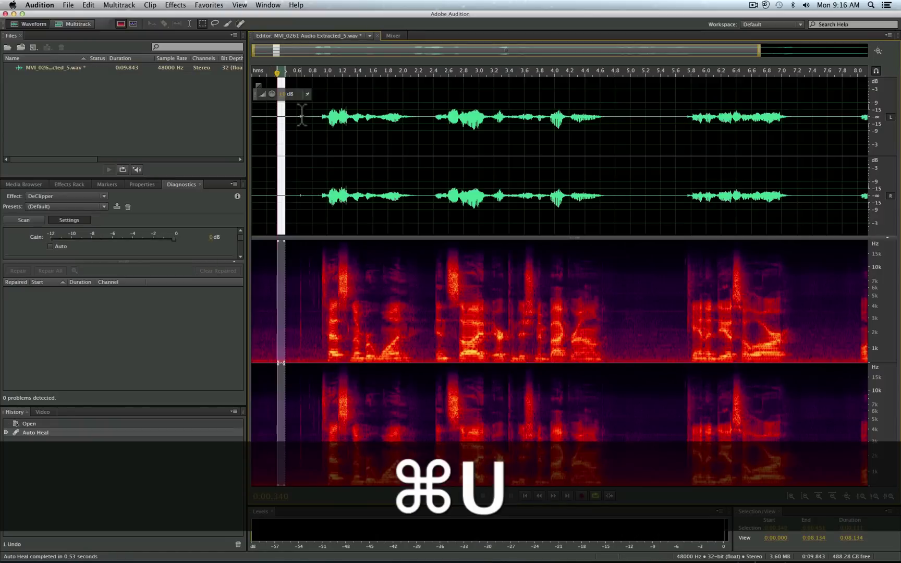
click(299, 118)
drag(302, 119, 304, 119)
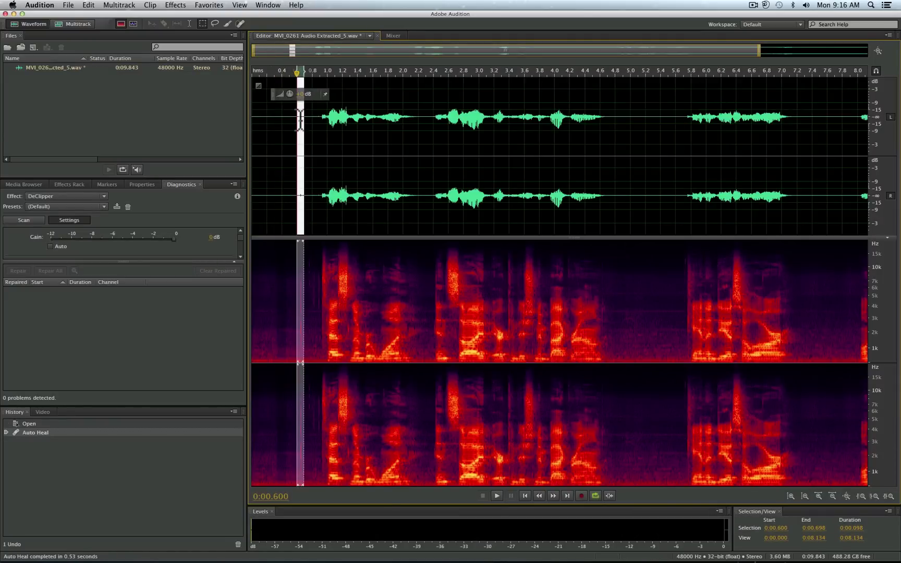
key(super+u)
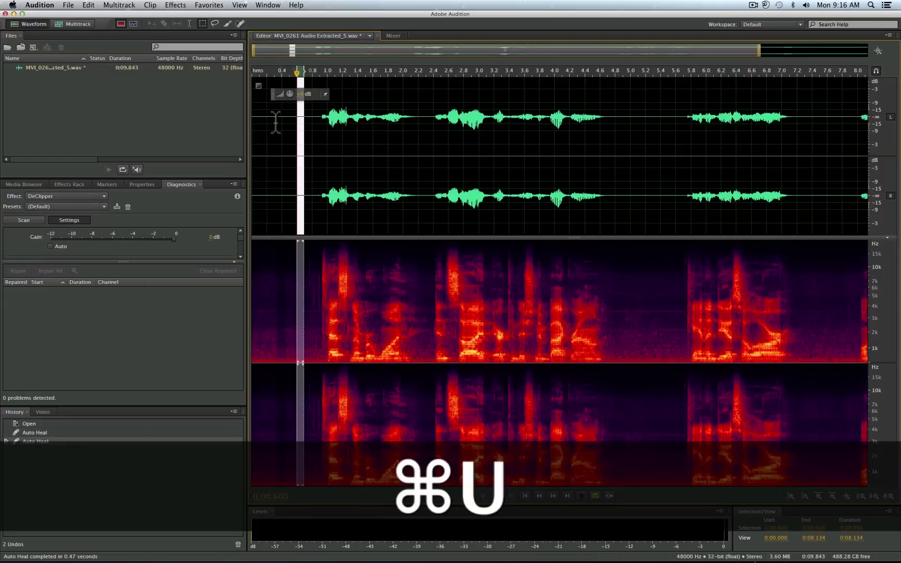
Step: Play back the healed audio from 0:00.296
click(274, 123)
key(space)
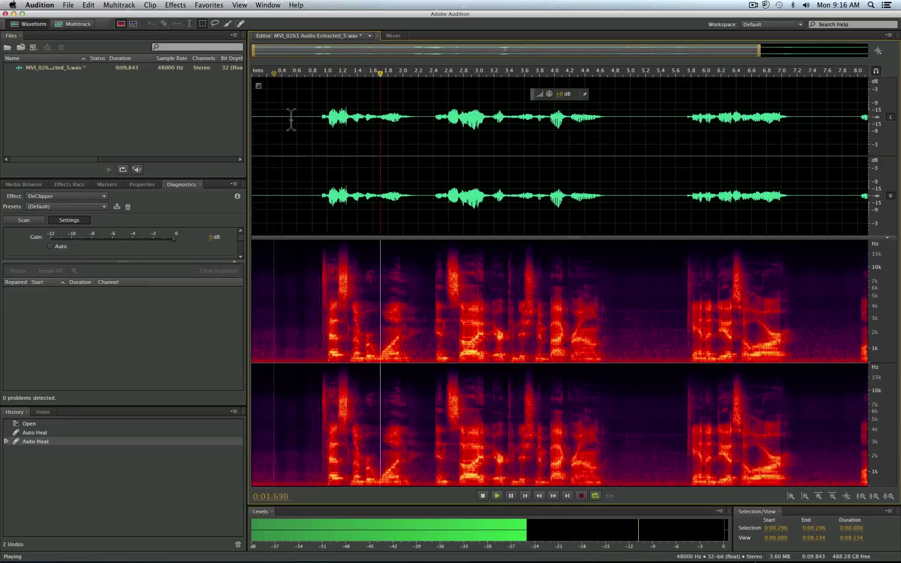
key(space)
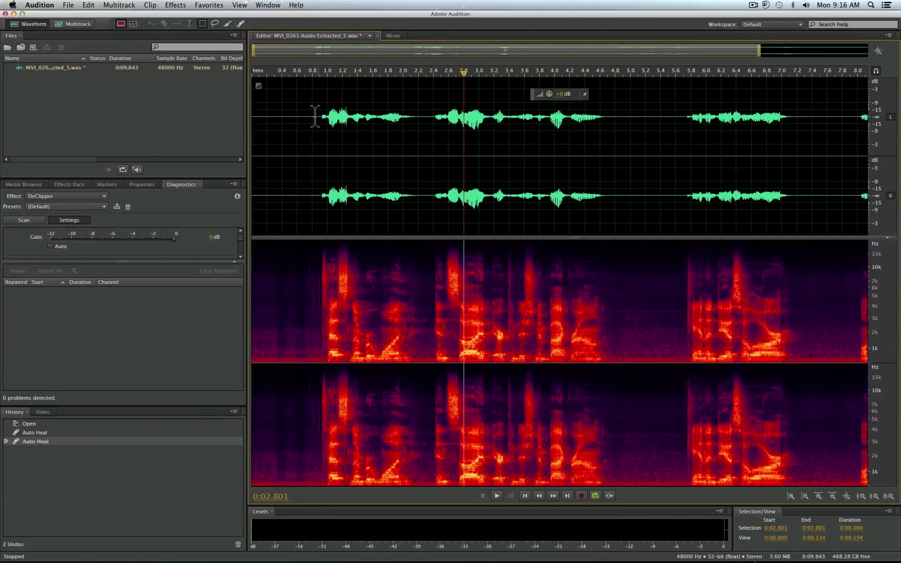
Step: Capture a Noise Reduction noise print from the first 0.8 seconds of the clip
click(312, 117)
shift+click(253, 116)
click(177, 5)
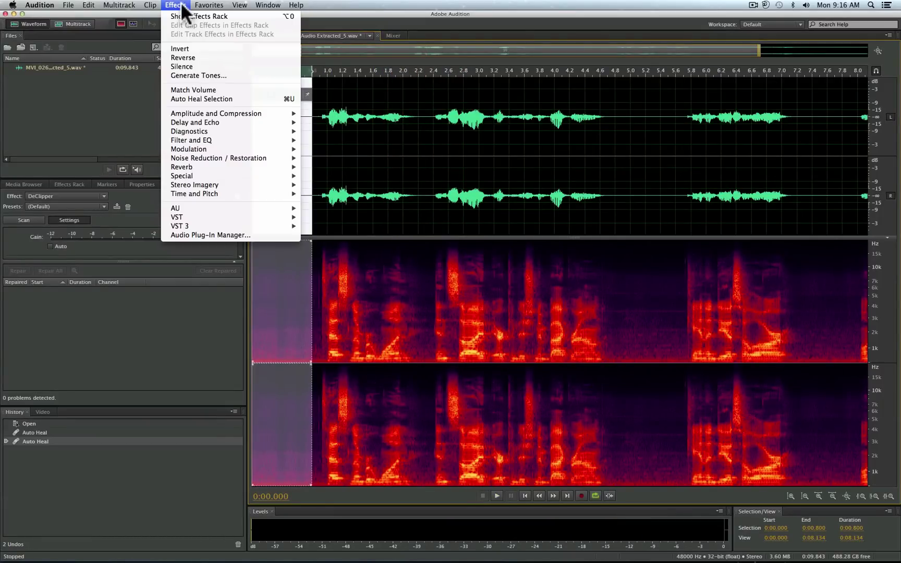
mouse_move(240, 131)
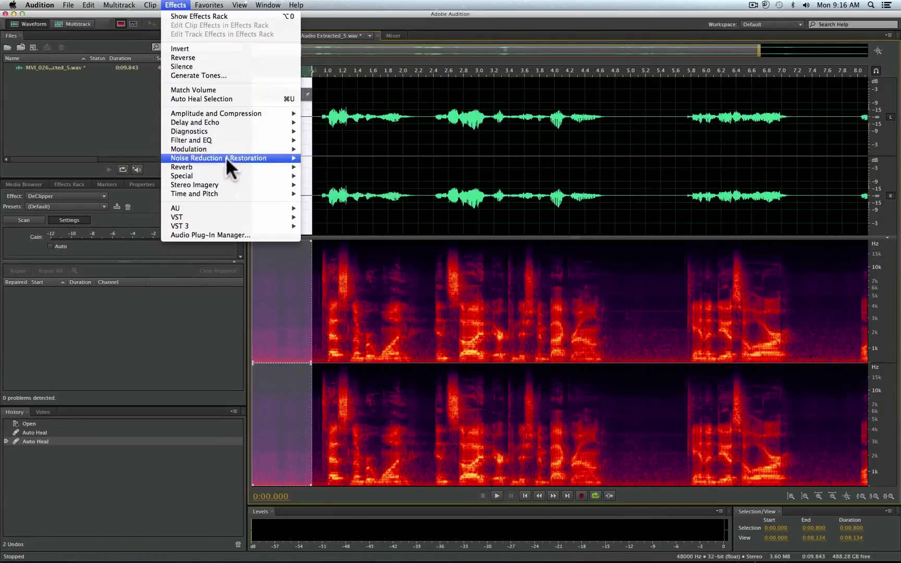
mouse_move(225, 158)
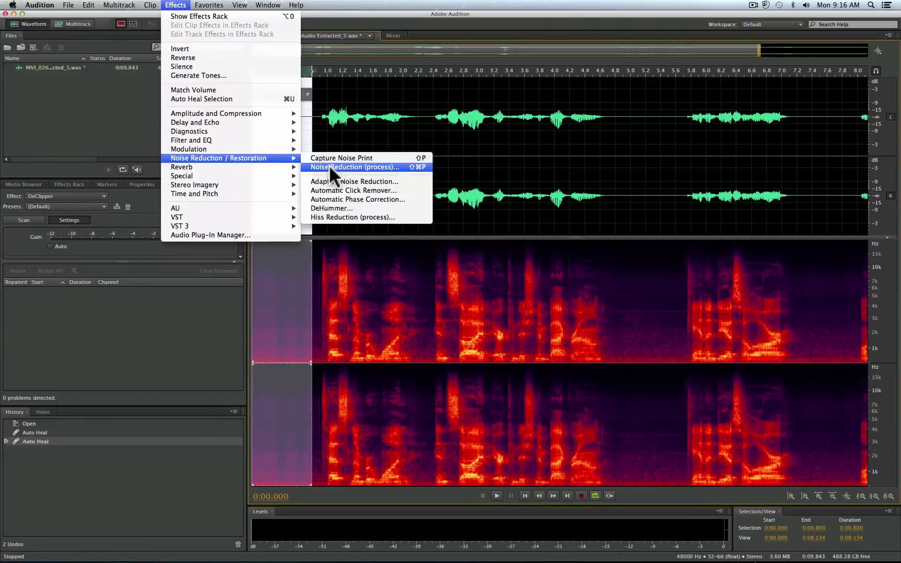
click(329, 165)
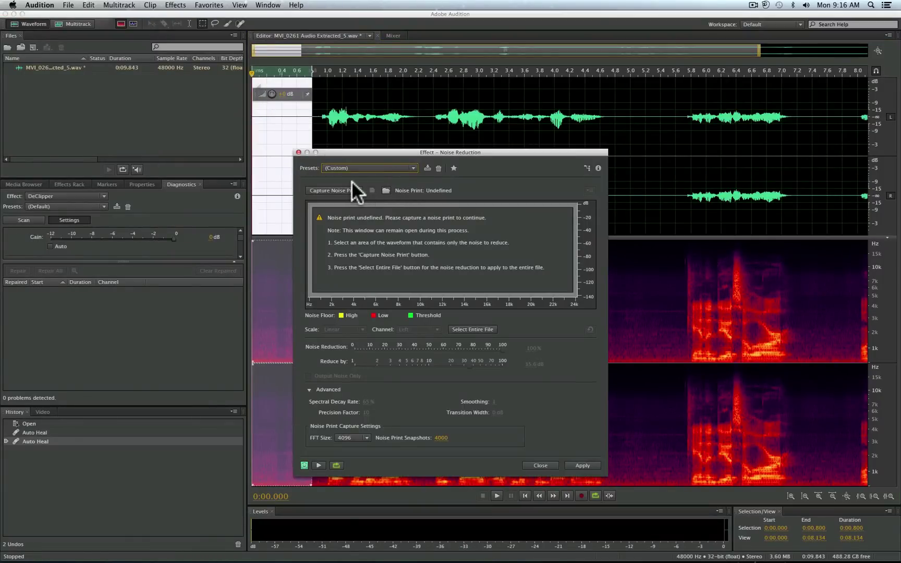
click(329, 189)
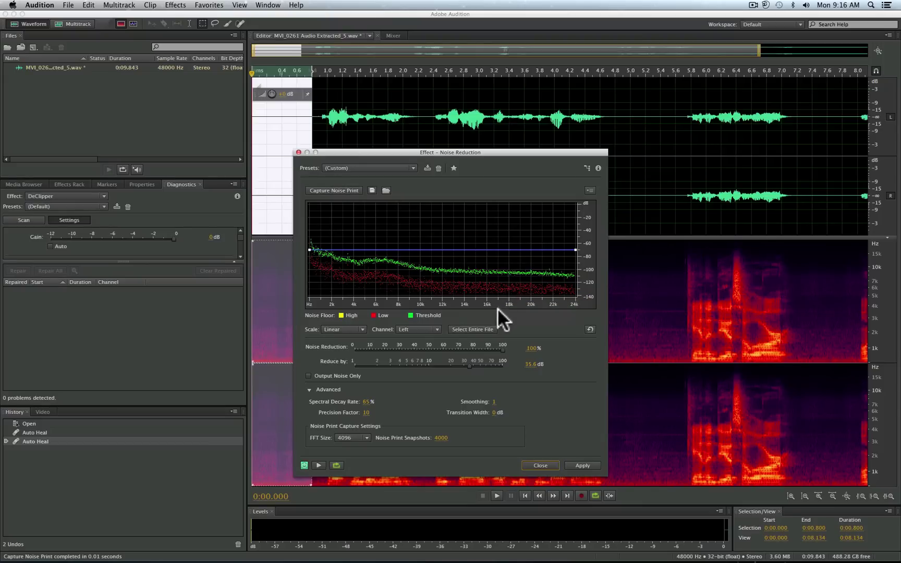
Step: Apply the Noise Reduction to the entire file
click(475, 329)
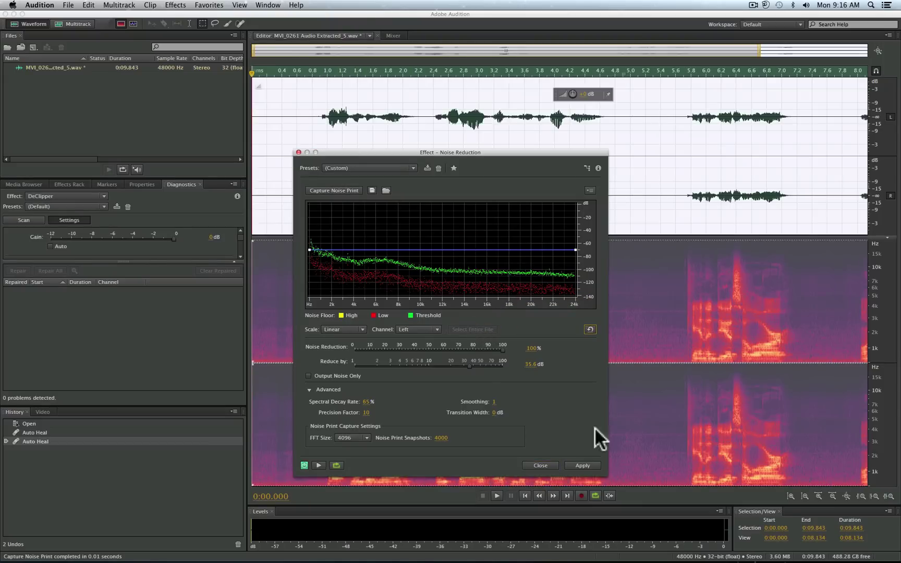
click(582, 466)
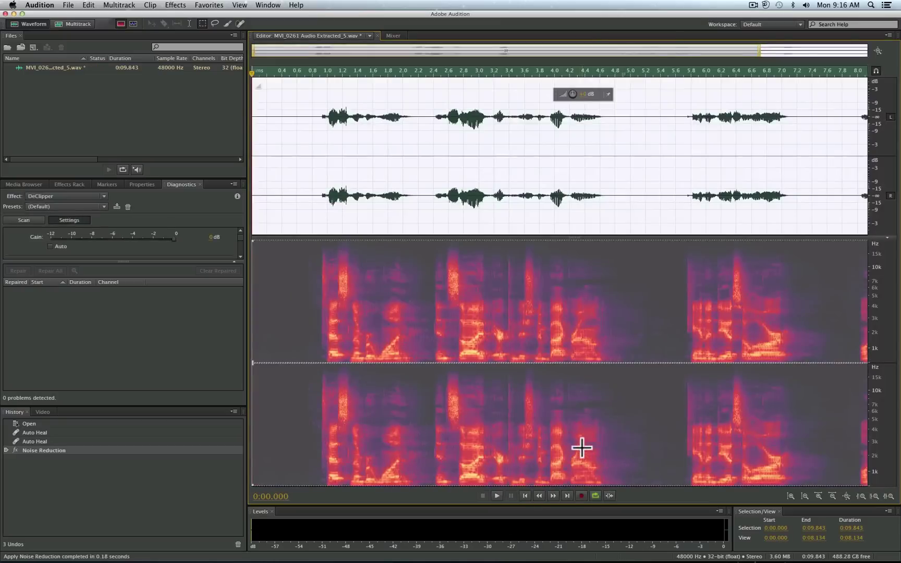
click(313, 134)
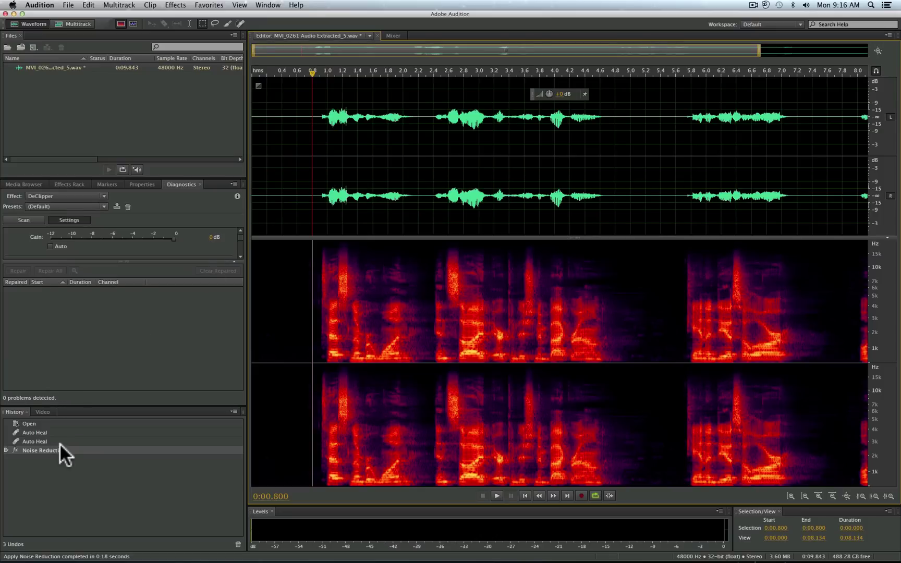
Step: Undo the Noise Reduction and open the Adaptive Noise Reduction effect
click(30, 441)
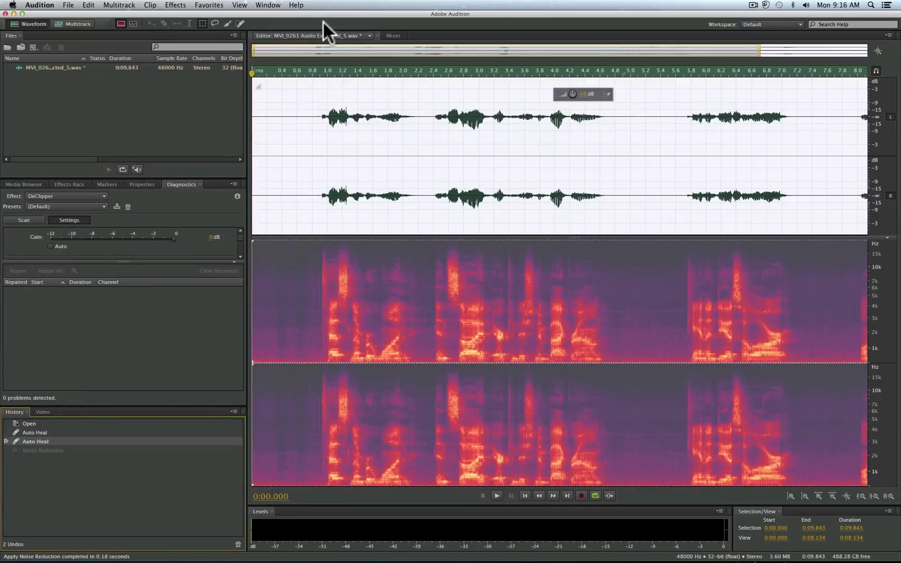
click(266, 113)
drag(269, 73, 240, 59)
click(174, 5)
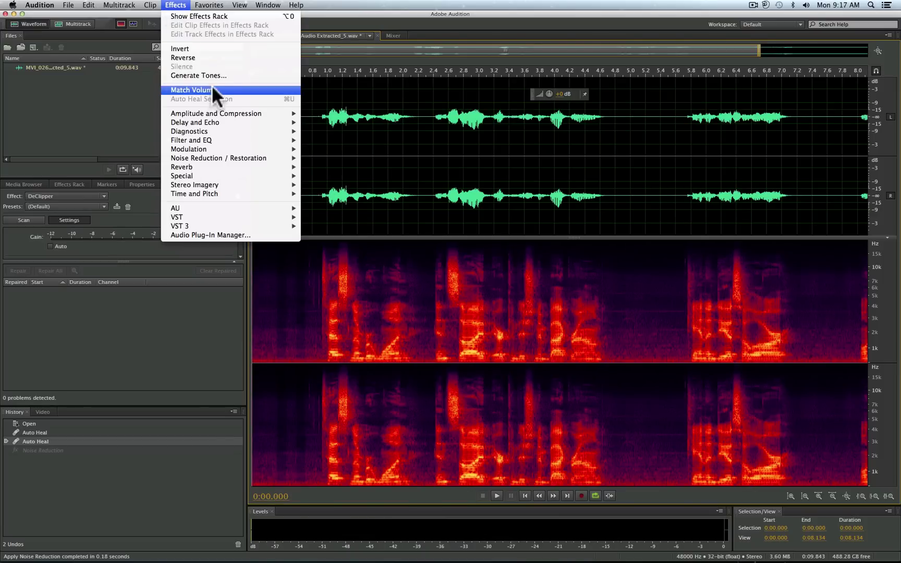
mouse_move(261, 157)
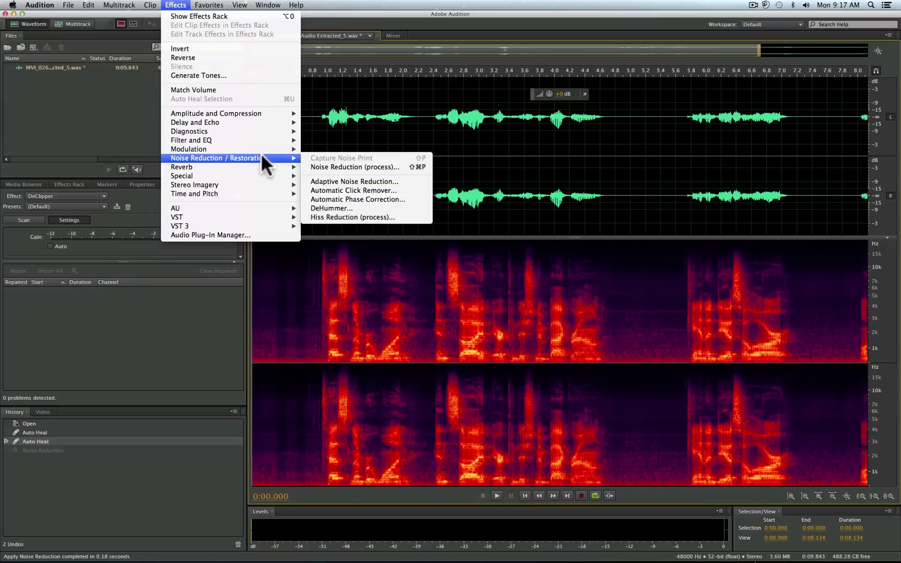
click(334, 181)
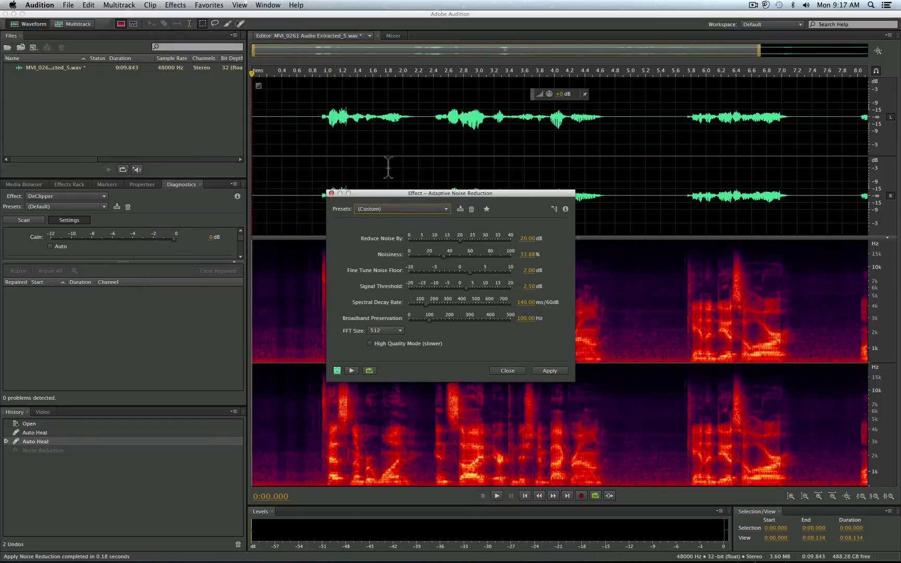
drag(374, 194, 486, 171)
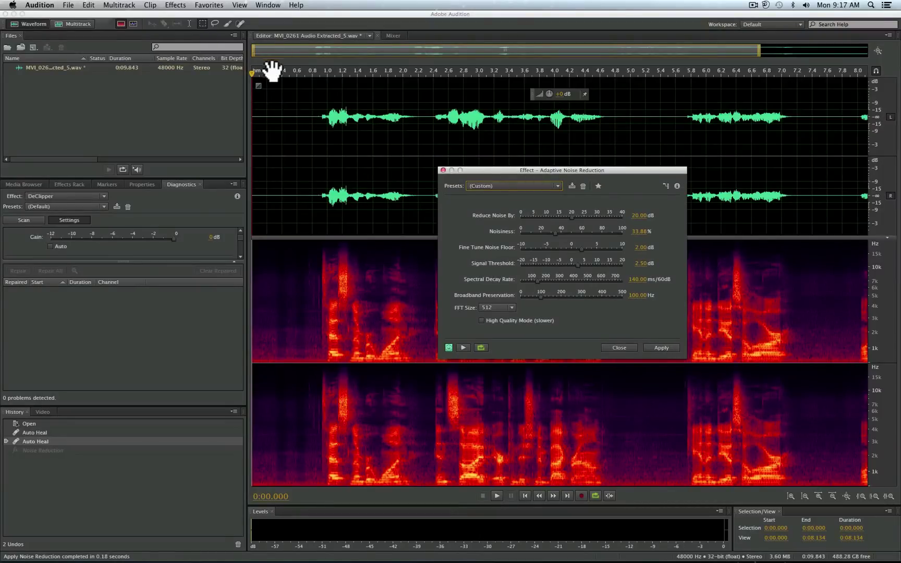
Step: Preview Adaptive Noise Reduction, bypassing it and re-enabling it to compare with the original
click(226, 73)
key(space)
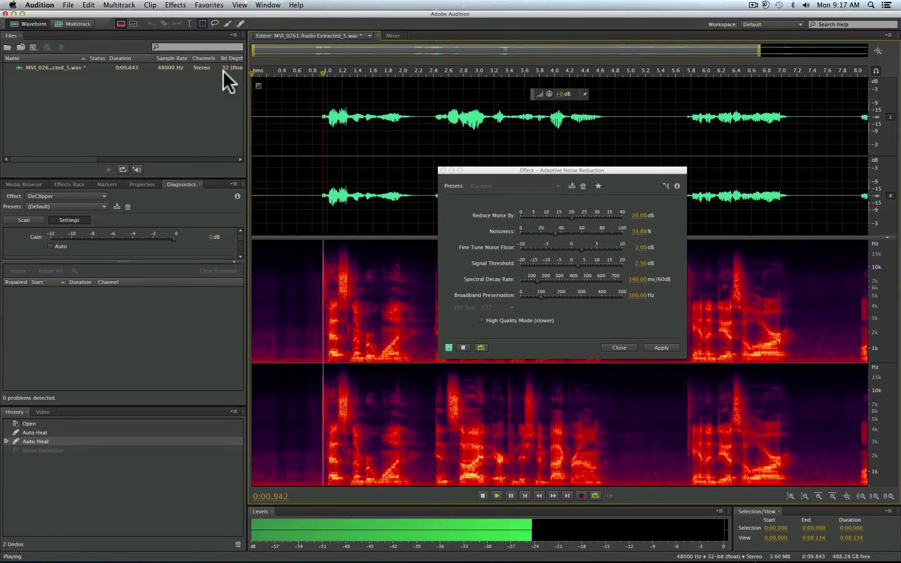
key(space)
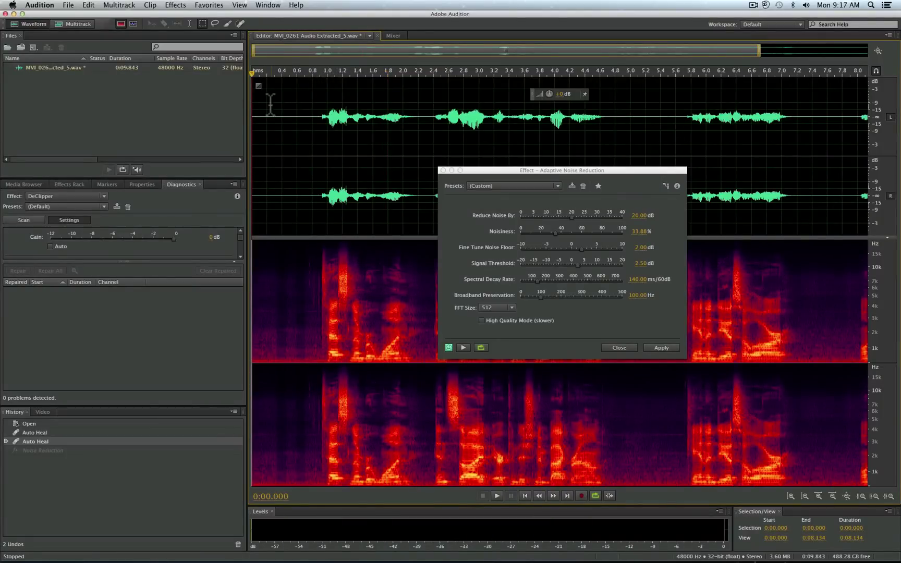
key(space)
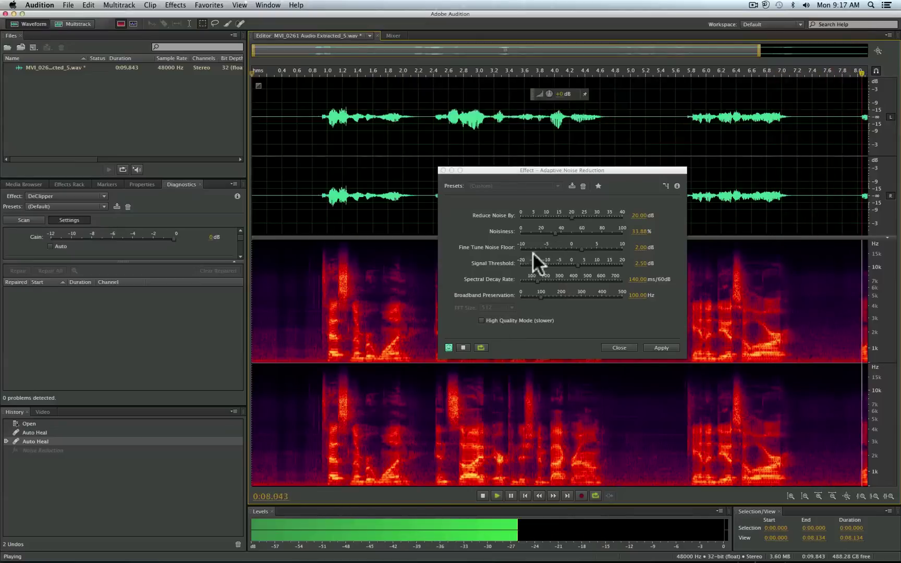
click(448, 347)
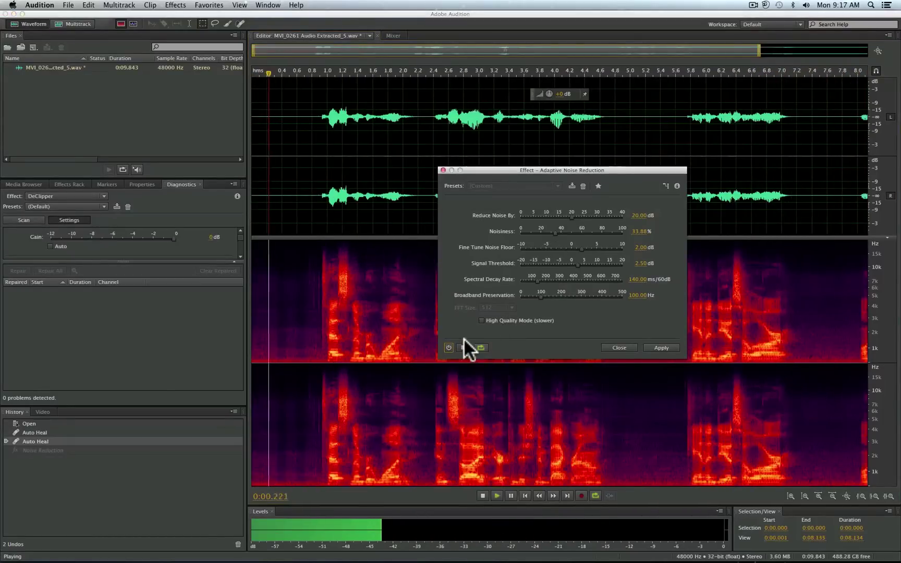
click(448, 348)
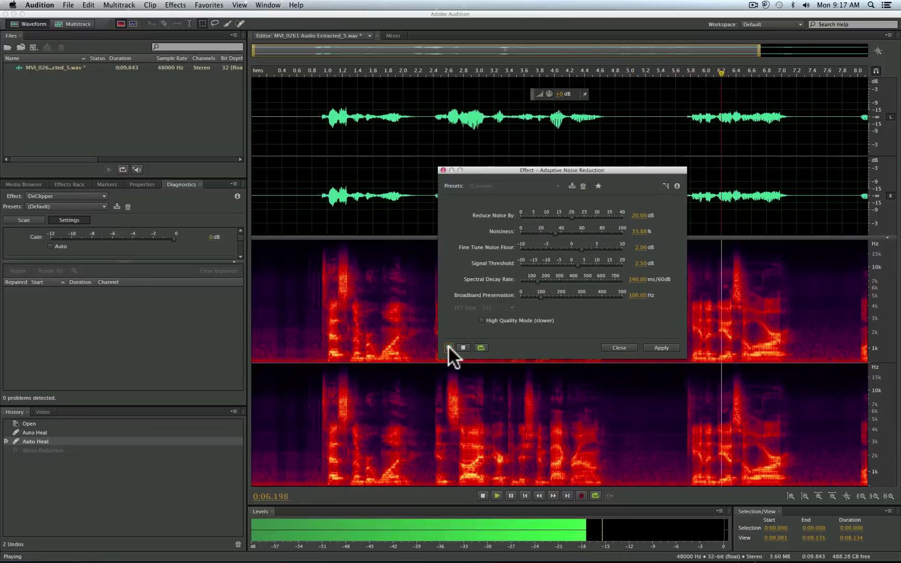
key(space)
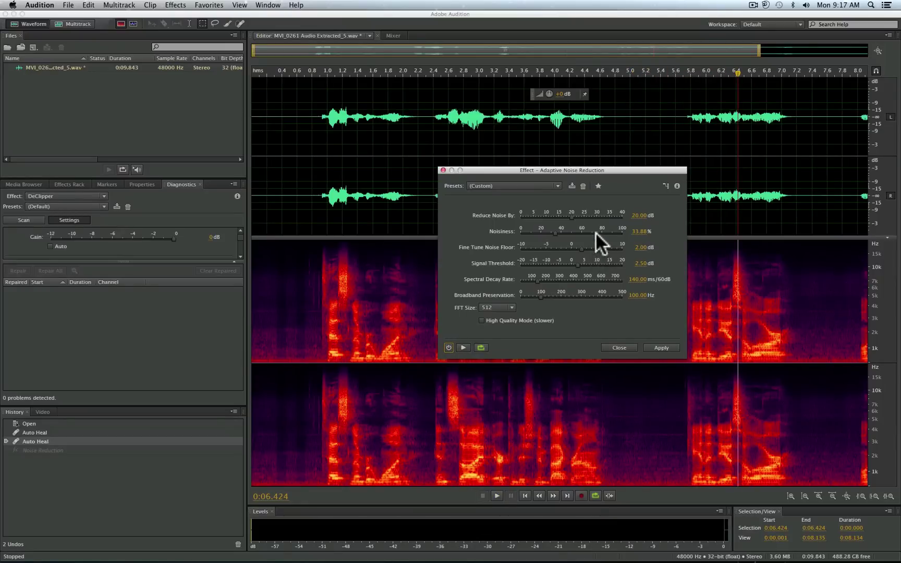
Step: Close Adaptive Noise Reduction without applying it and show the Effects Rack
click(622, 346)
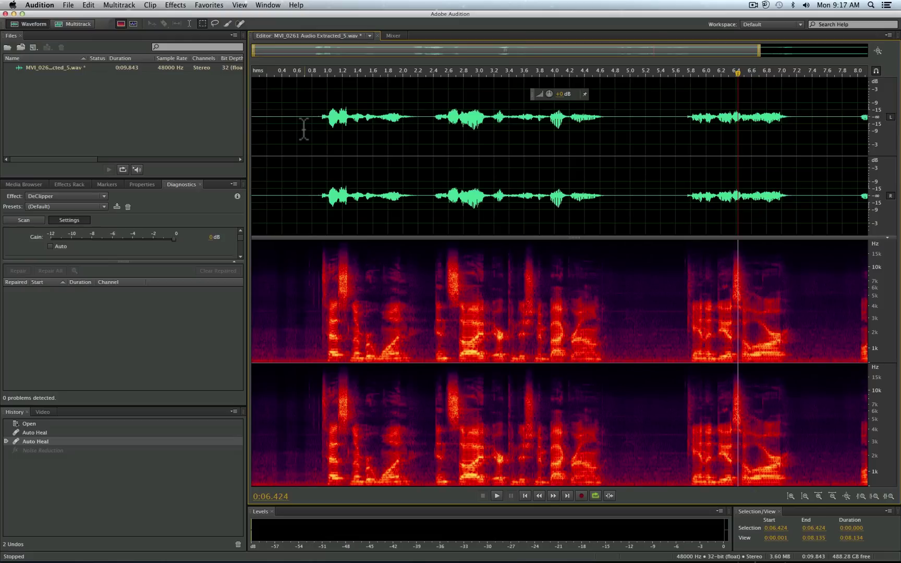
click(319, 115)
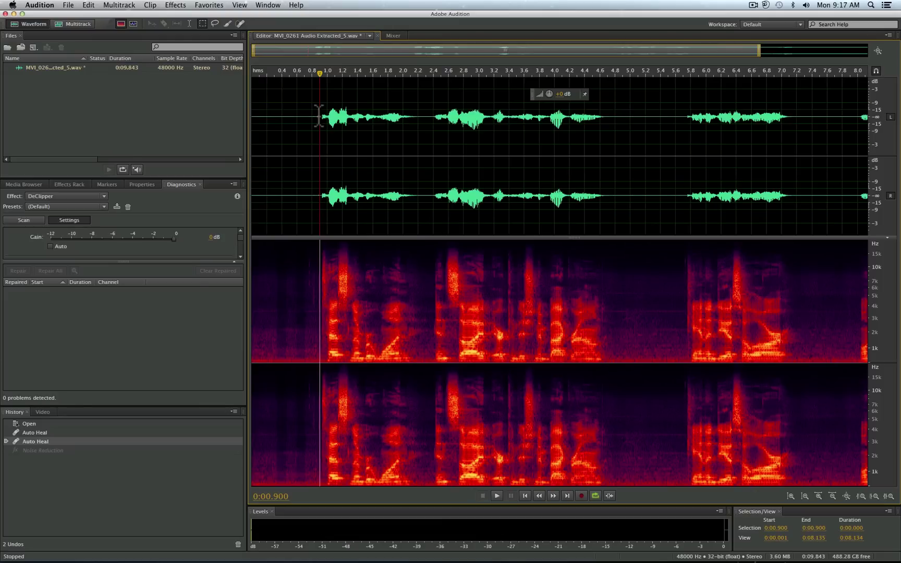
click(175, 6)
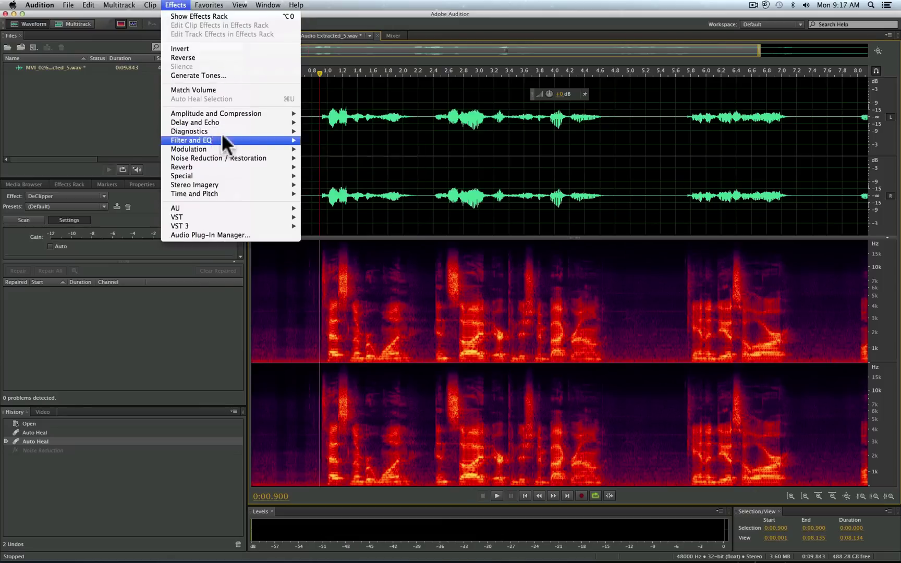
mouse_move(230, 157)
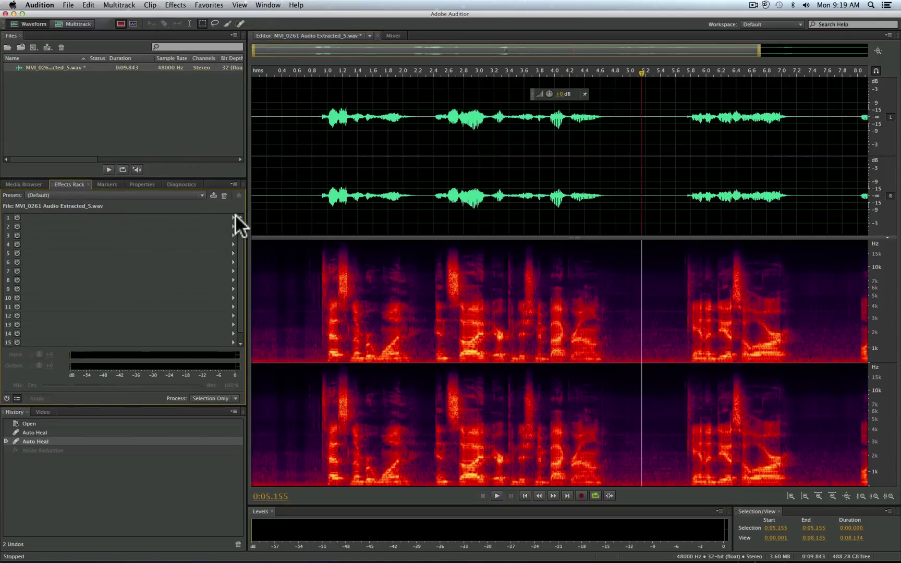
Step: Browse the effects for rack slot 1 and the Effects menu without adding any
click(234, 218)
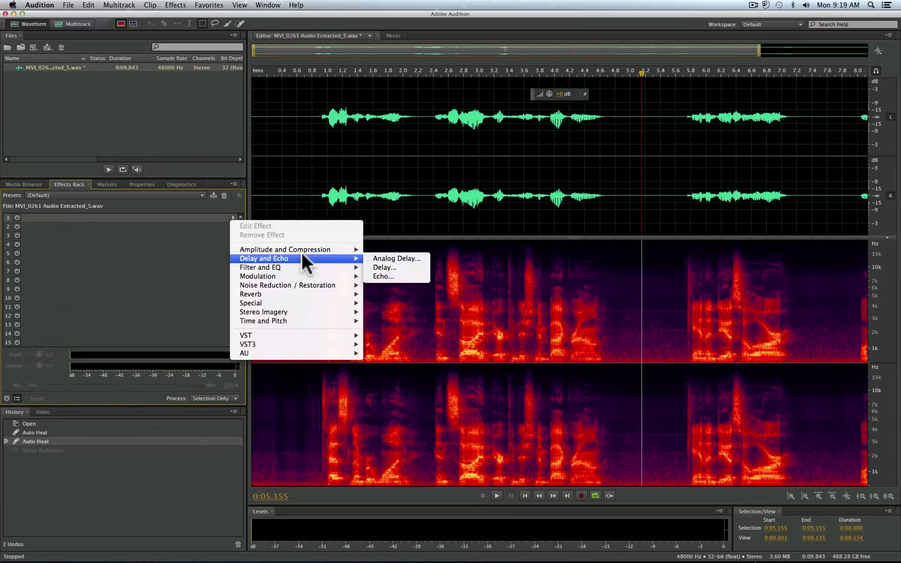
mouse_move(294, 267)
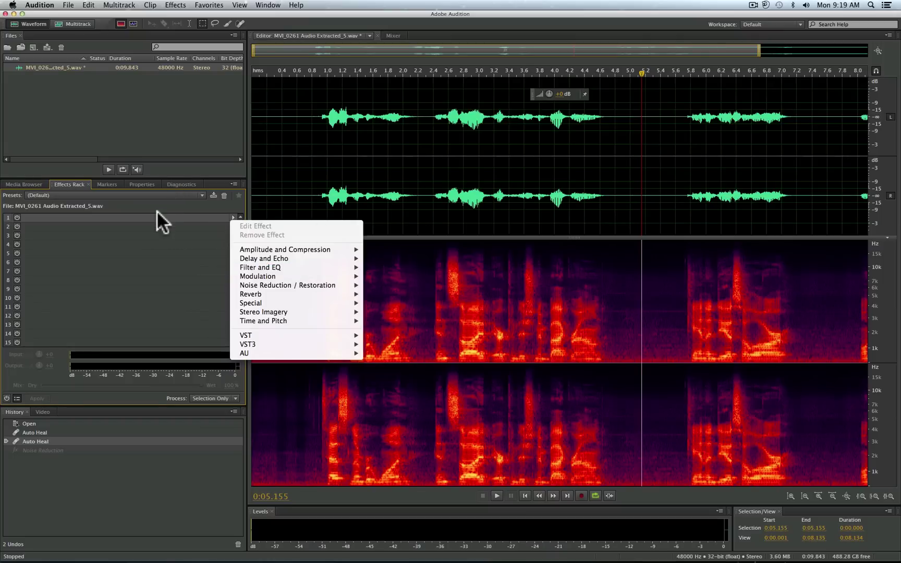
click(140, 215)
click(173, 5)
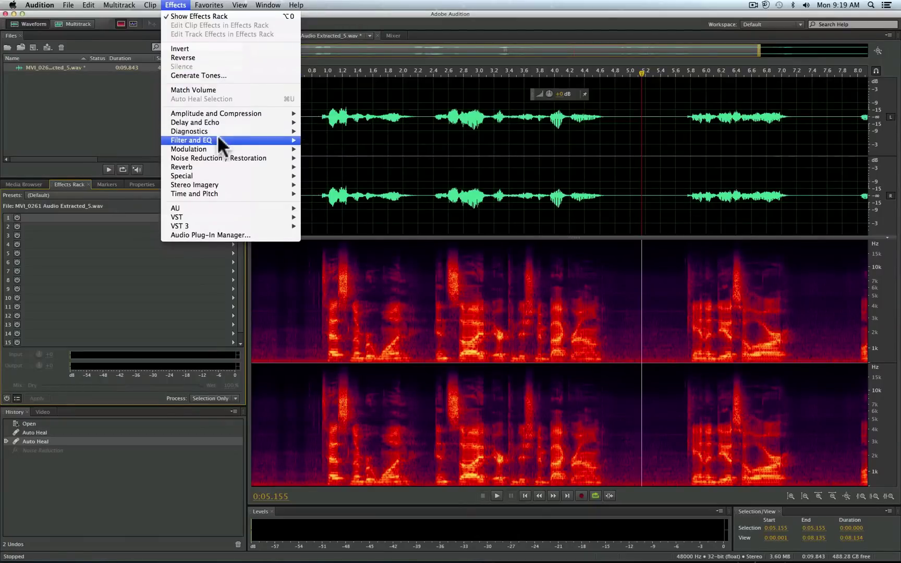
mouse_move(245, 143)
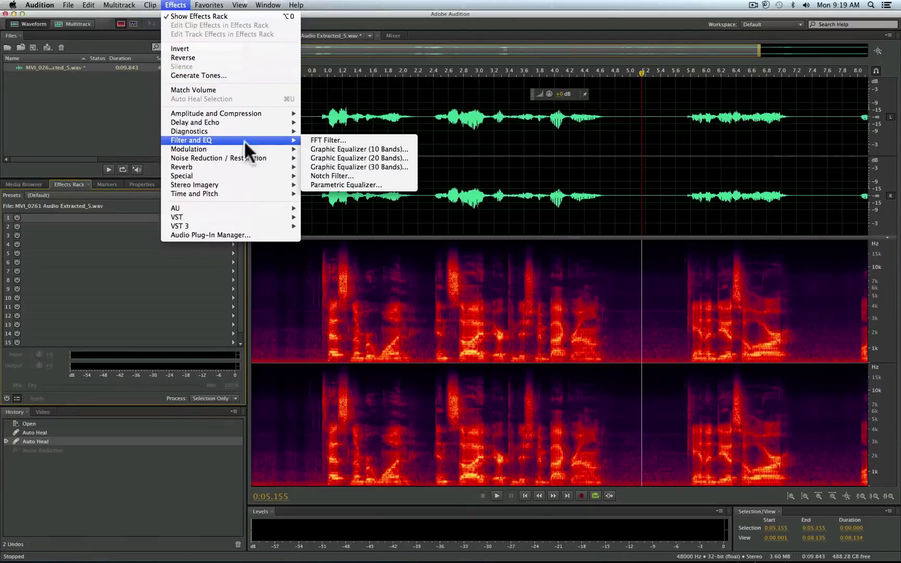
click(84, 224)
Step: Load the DeEss and Limit Male Voice Over rack preset and play the clip from 0.72 s
click(54, 194)
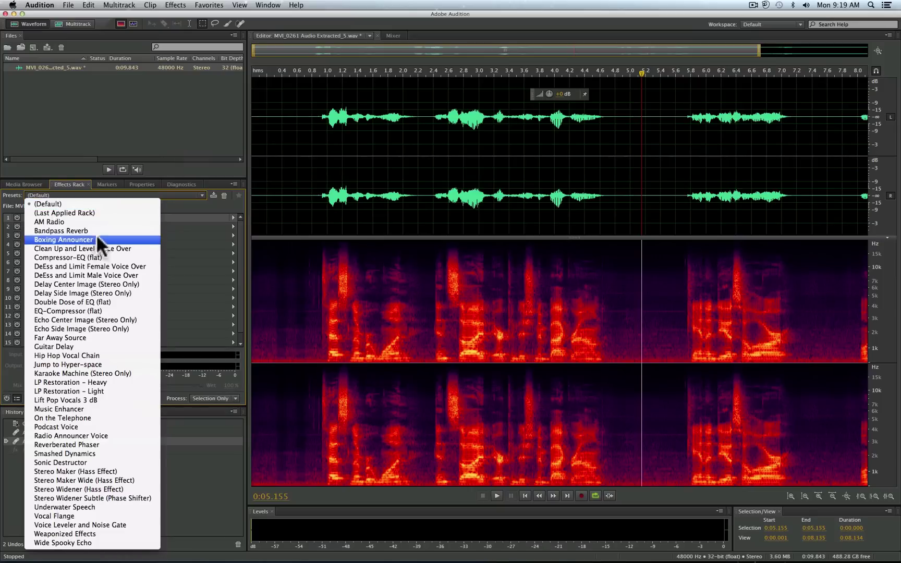
click(67, 276)
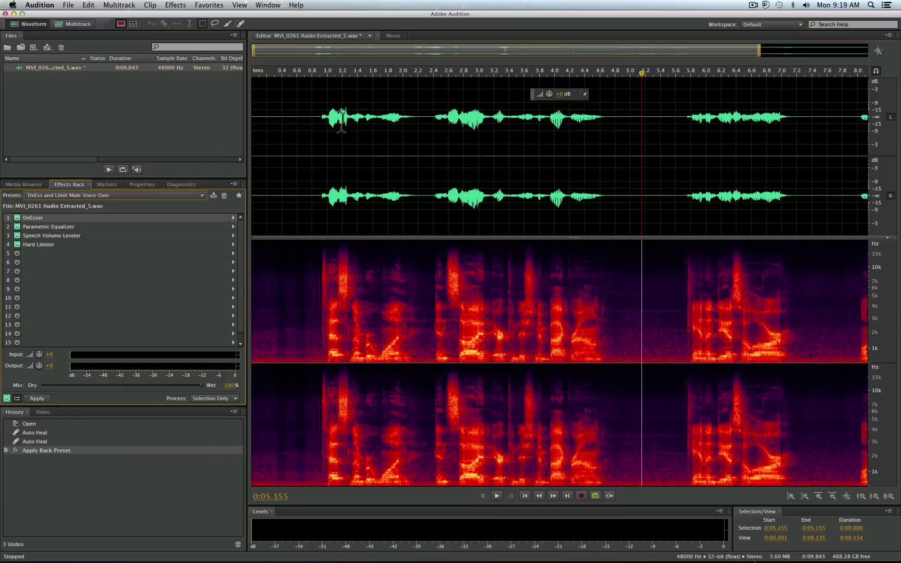
click(307, 124)
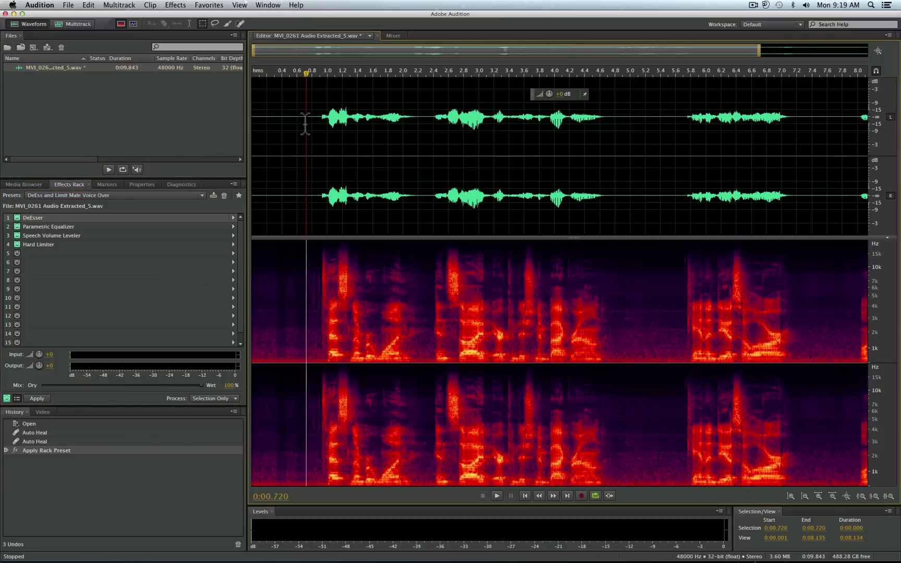
key(space)
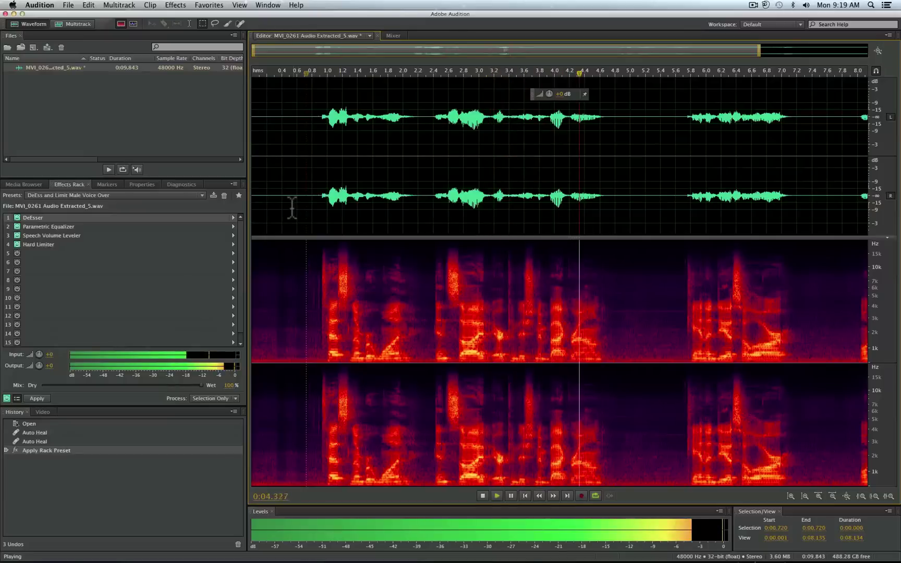
key(space)
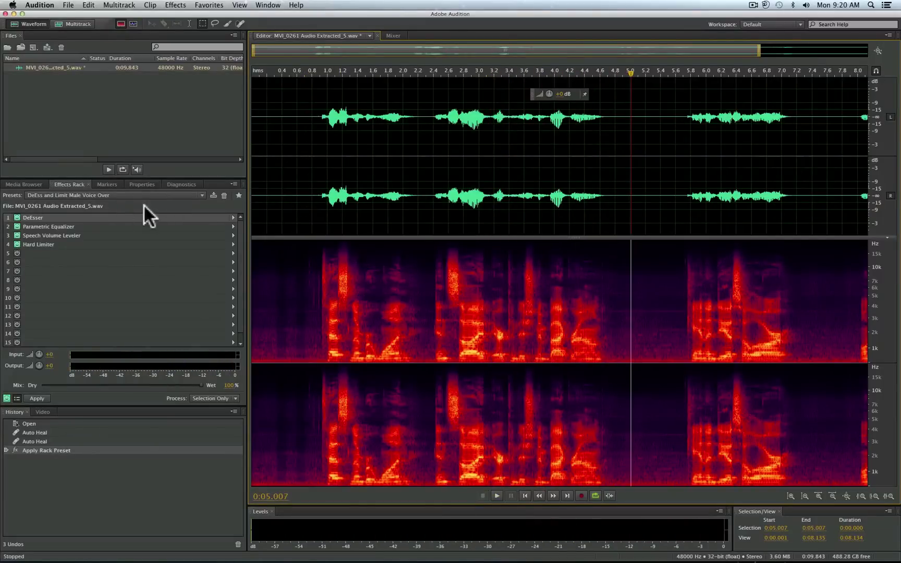
Step: Set the Speech Volume Leveler to the Soft preset and listen to it
double_click(40, 234)
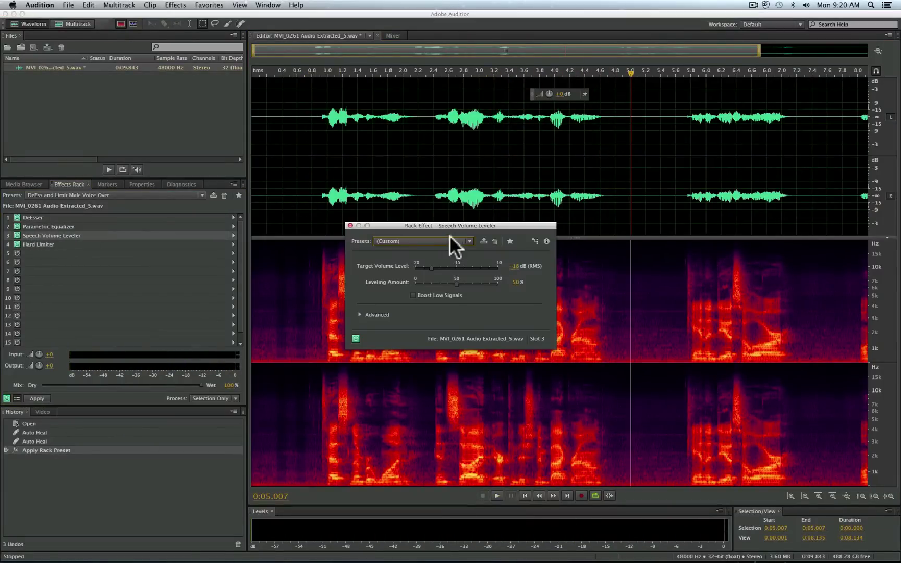
click(418, 242)
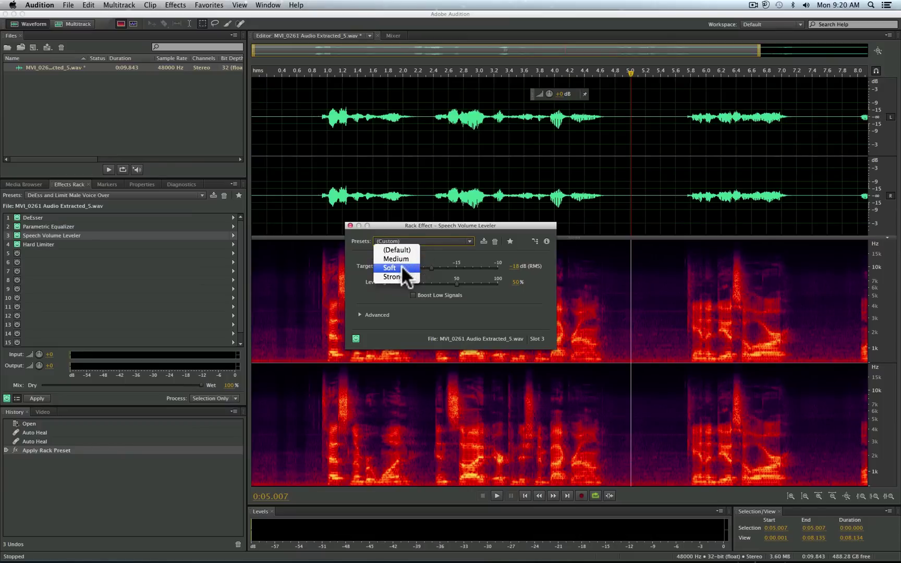
click(401, 267)
click(352, 201)
key(space)
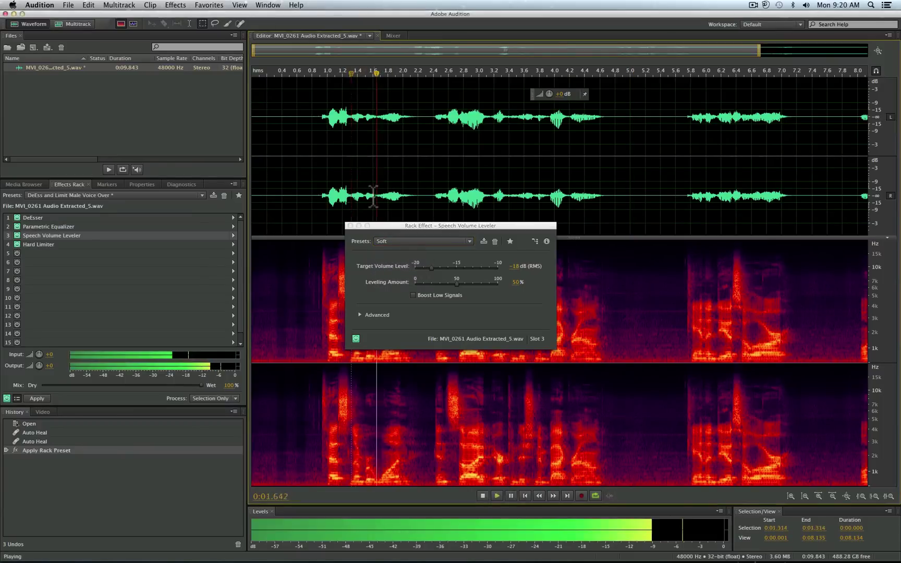
key(space)
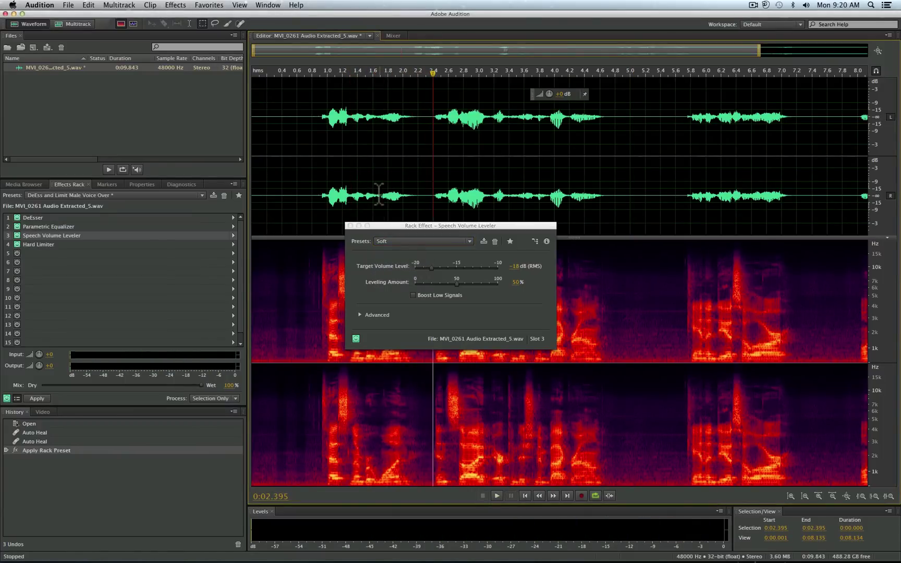
Step: Lower the Hard Limiter maximum amplitude to -15.9 dB, preview, and close both effect windows
double_click(32, 244)
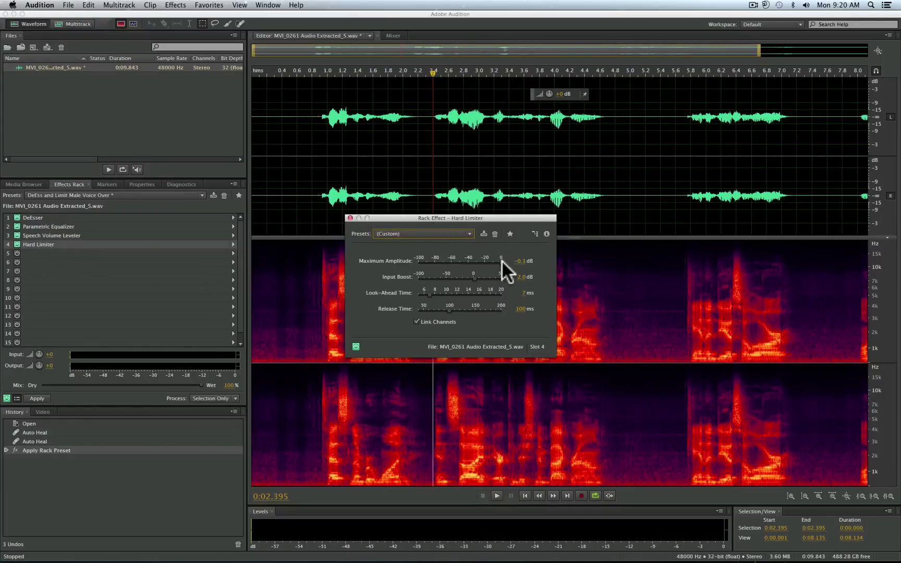
drag(501, 261, 485, 261)
key(space)
key(space)
key(space)
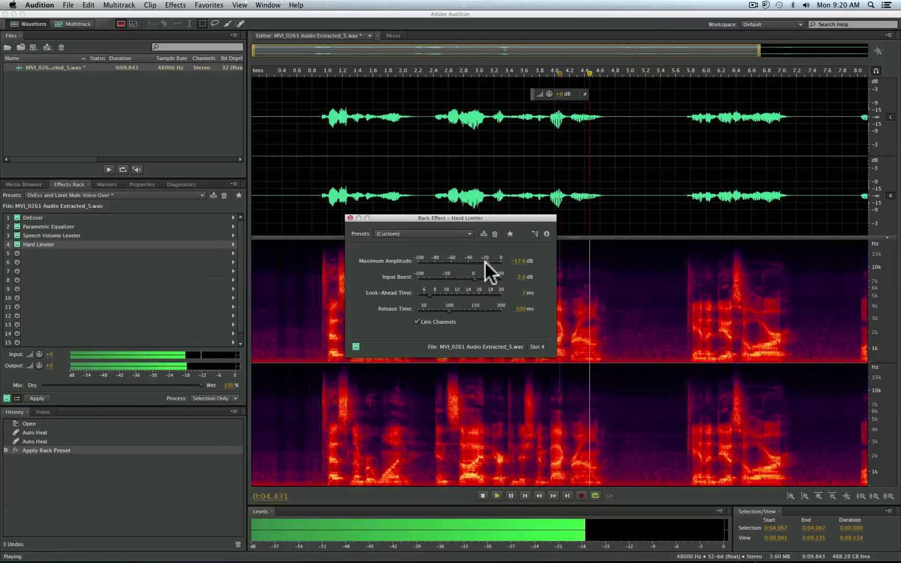
key(space)
key(space)
key(space)
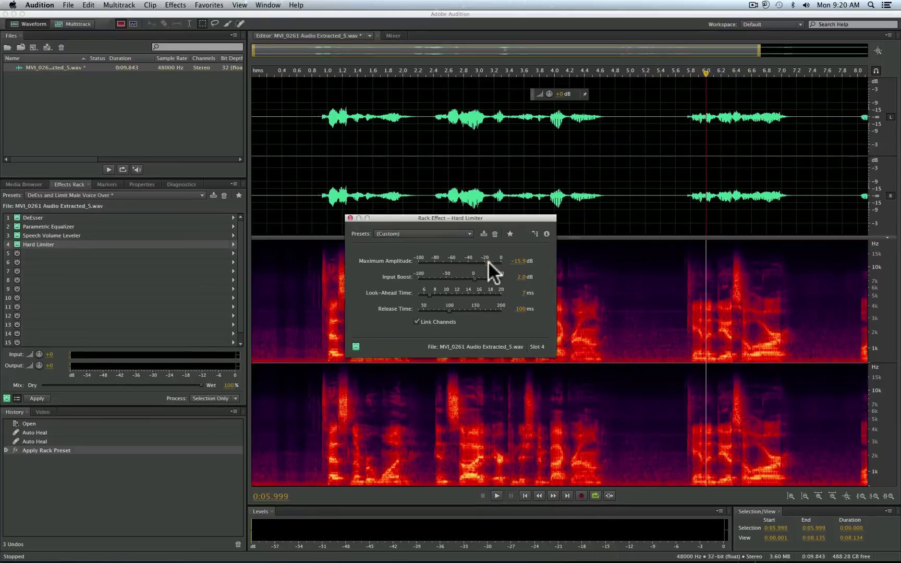
click(350, 218)
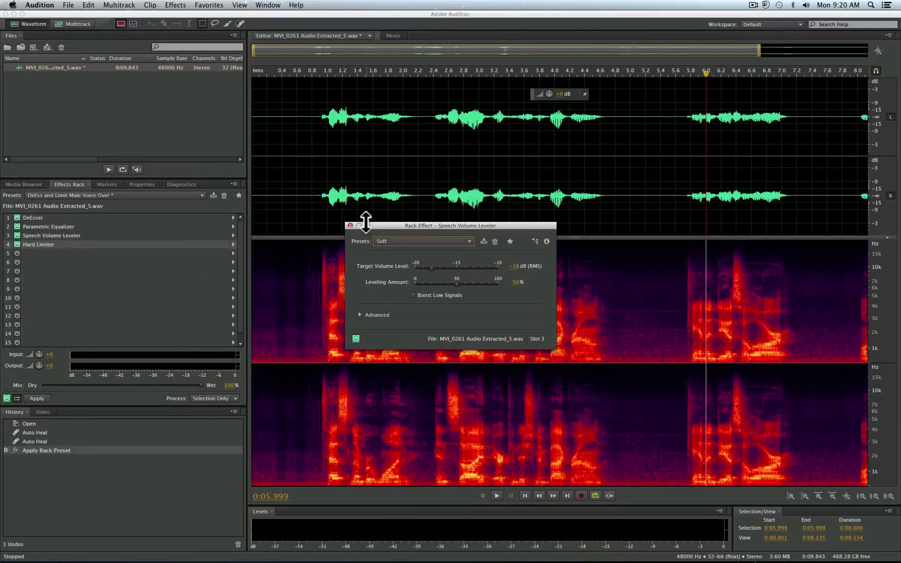
click(350, 226)
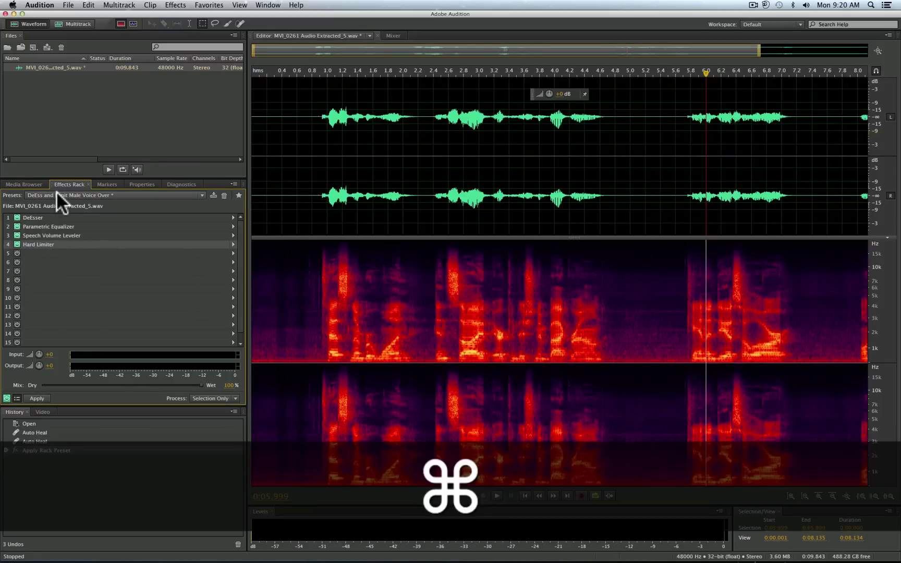
Step: Undo the rack preset and play the unprocessed dialogue
key(super+z)
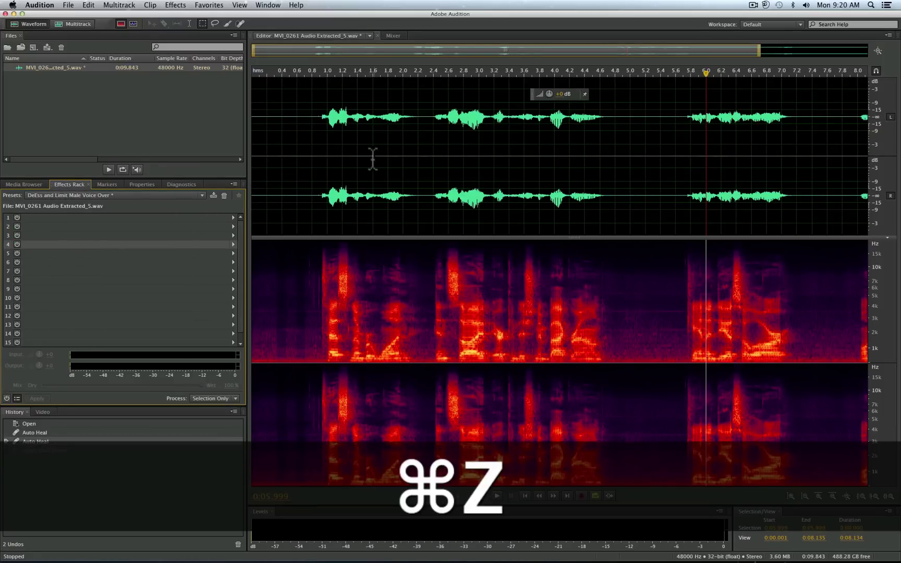
click(311, 118)
key(space)
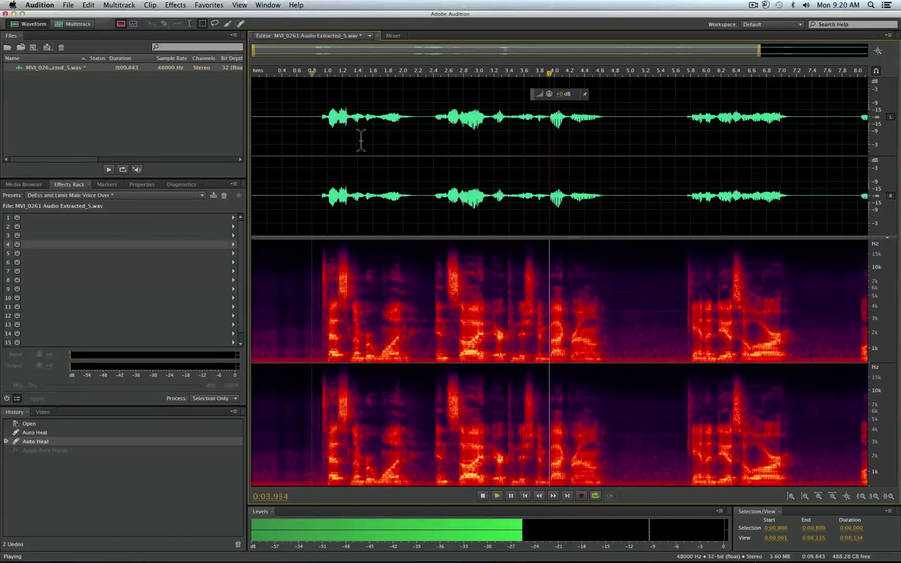
key(space)
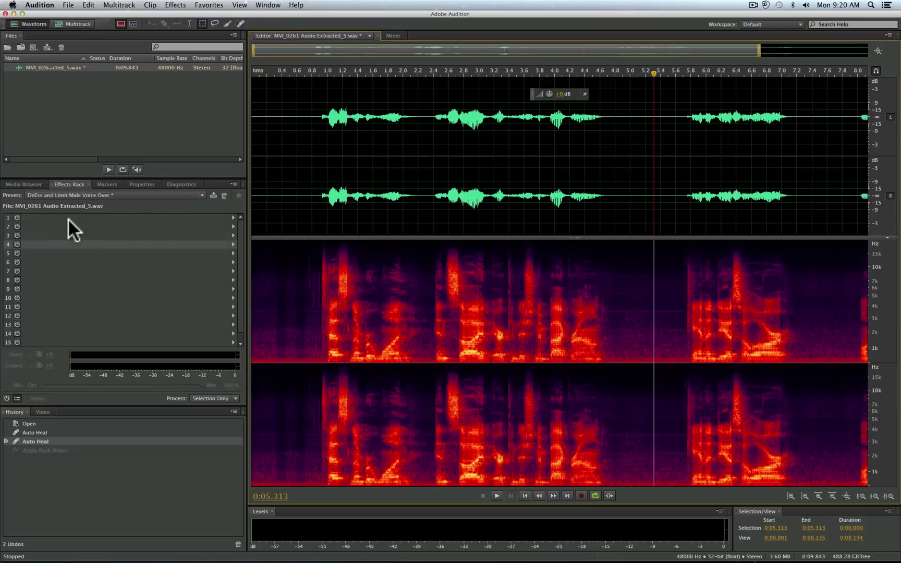
Step: Add a default Parametric Equalizer to rack slot 1 and close its window
click(233, 217)
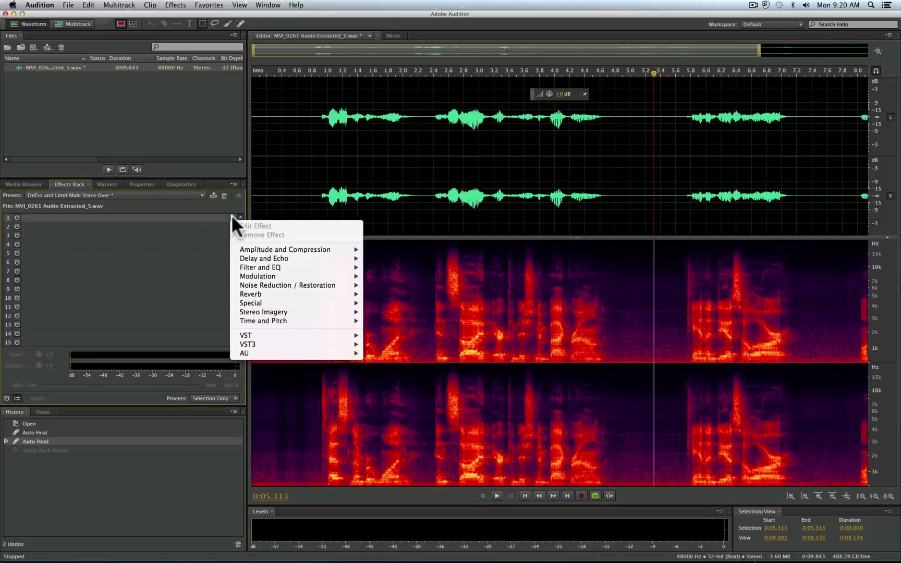
mouse_move(288, 267)
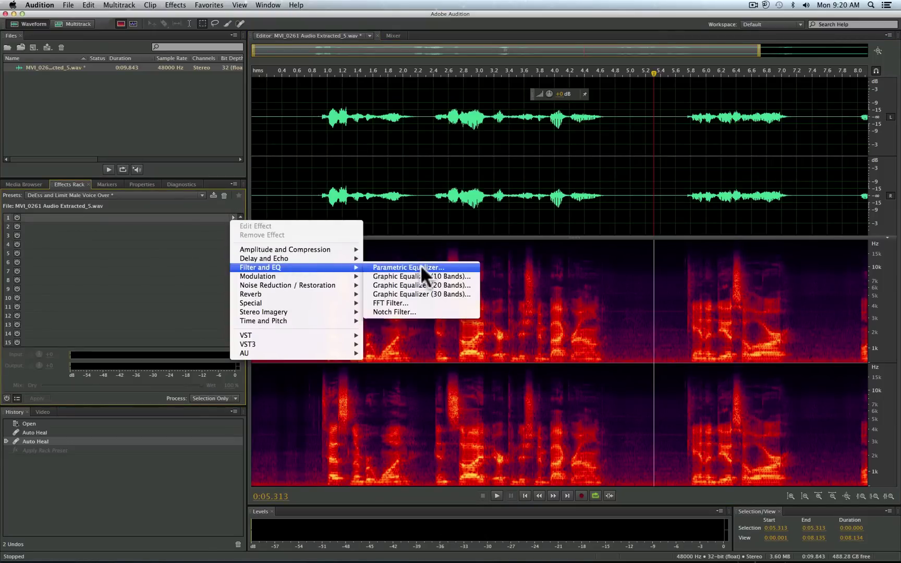
click(427, 266)
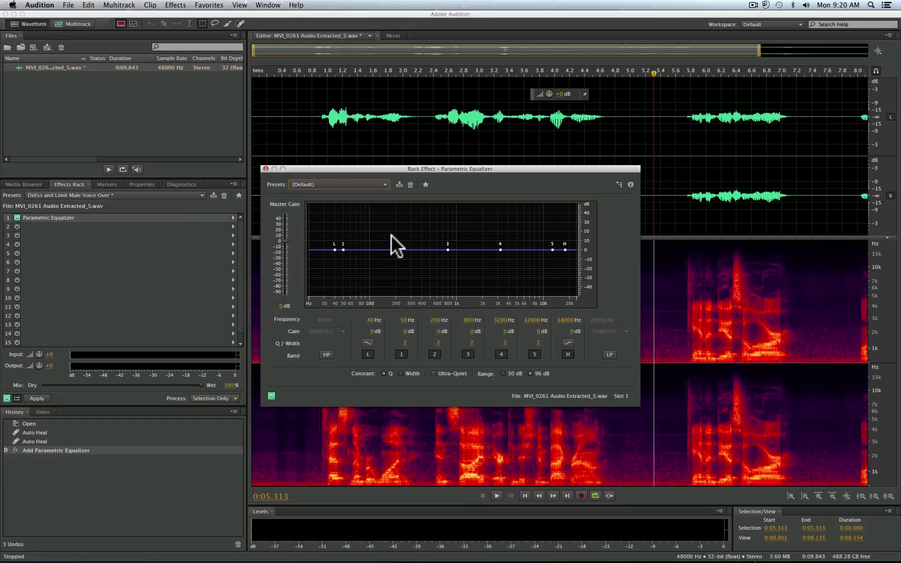
click(266, 169)
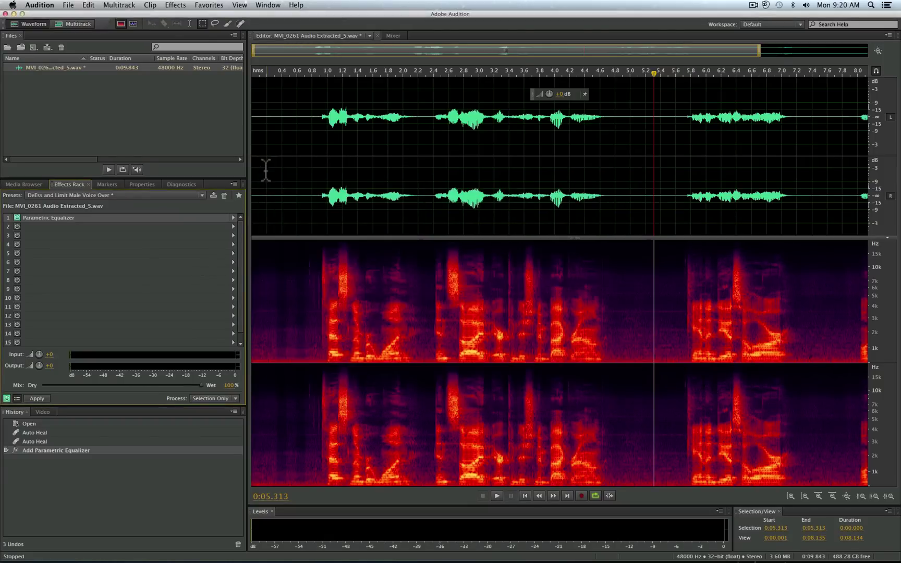
click(232, 217)
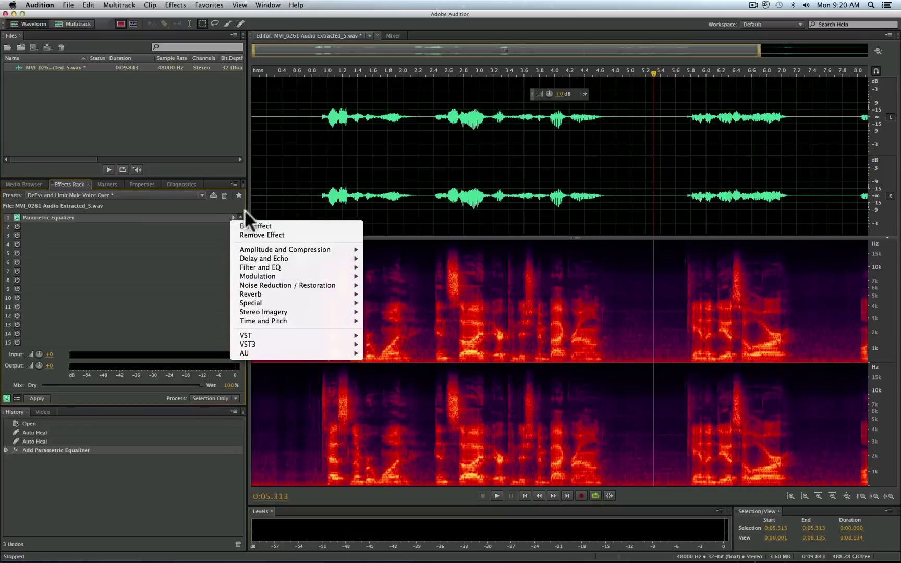
mouse_move(274, 304)
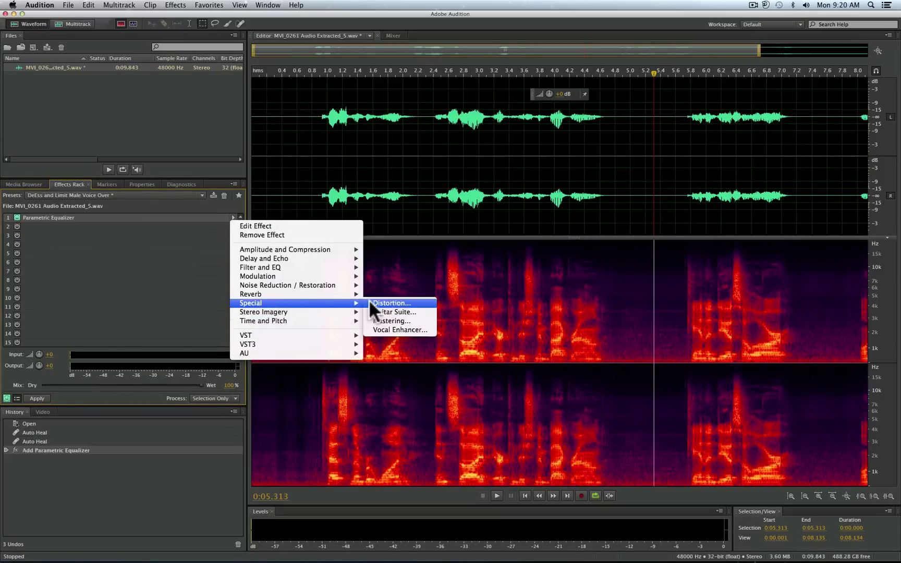
Step: Replace rack slot 1 with Mastering, reset it to the (Default) preset, and enable Low Shelf
click(398, 321)
click(336, 195)
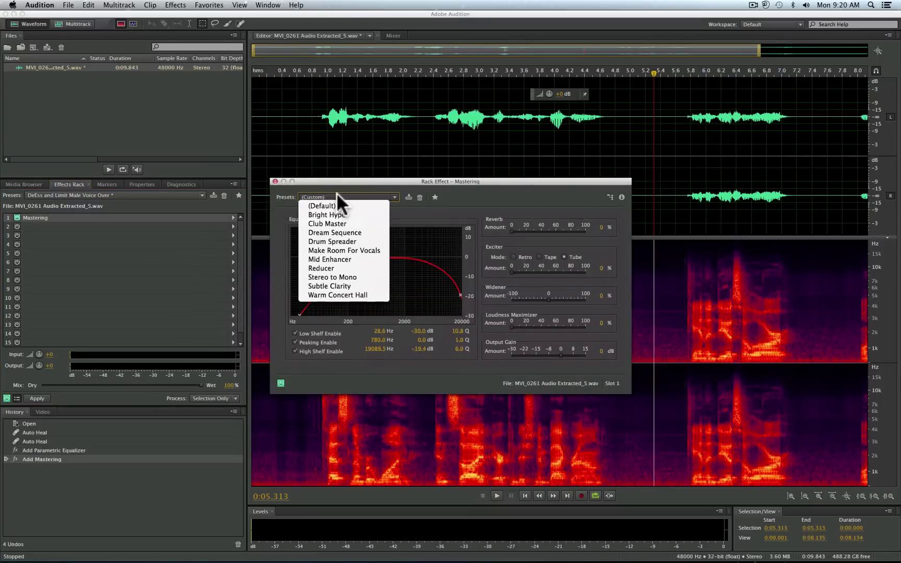
click(323, 205)
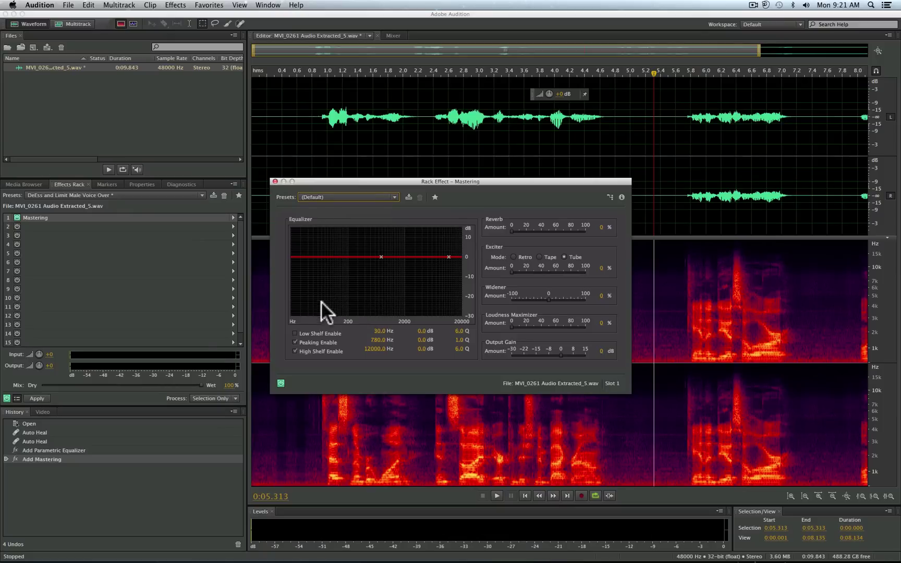
click(294, 333)
Step: Load the Mastering Reducer preset and lower the low shelf frequency to about 57 Hz
click(358, 198)
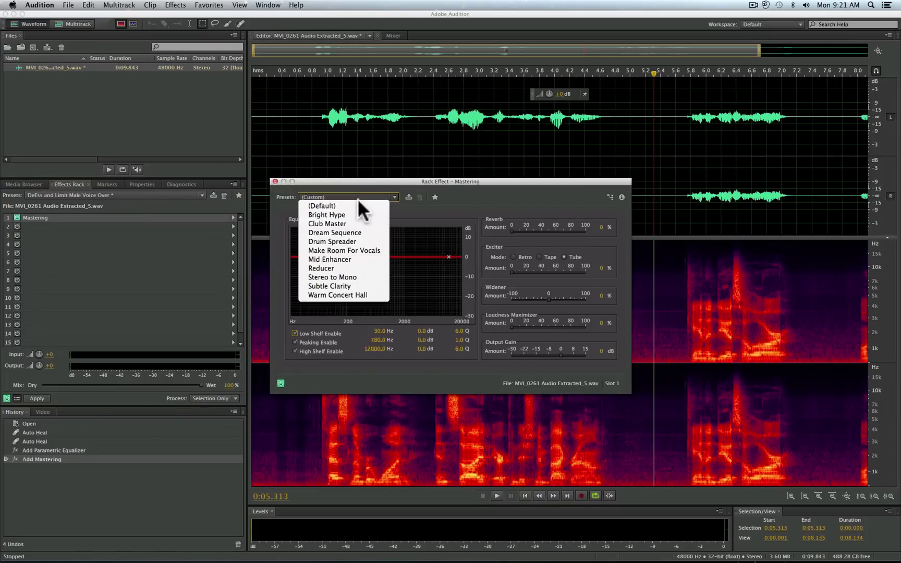
click(328, 267)
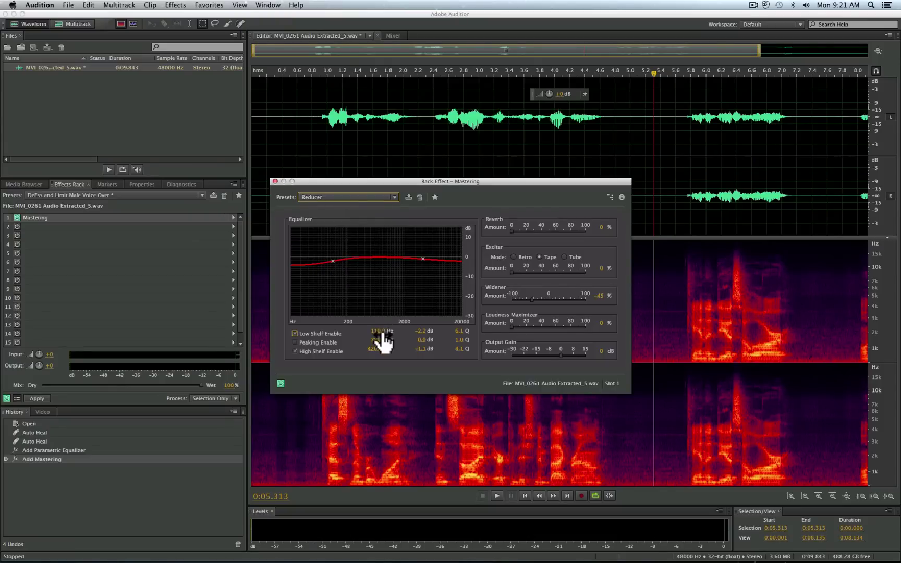
drag(379, 332, 346, 279)
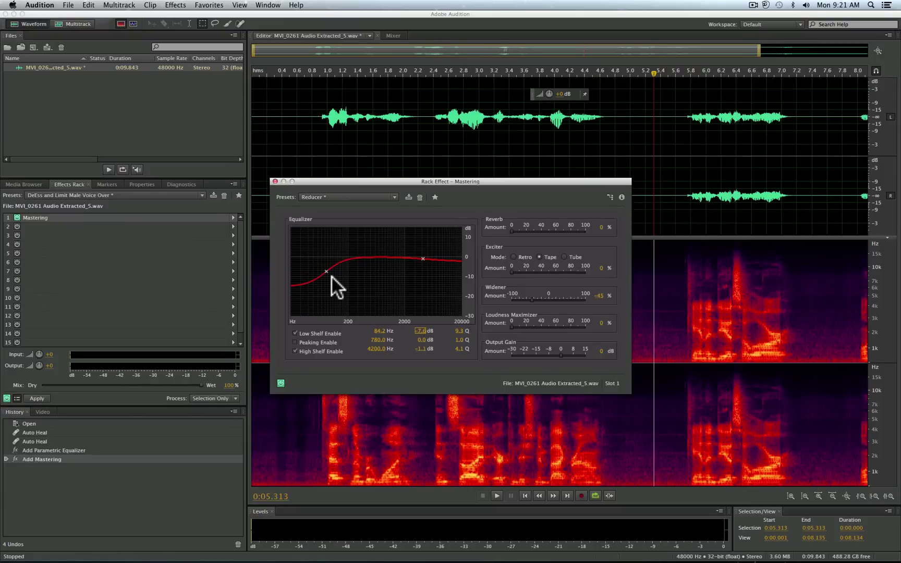
Step: While the clip plays, cut the high shelf to -9.9 dB with Q 5.0, then close Mastering
key(space)
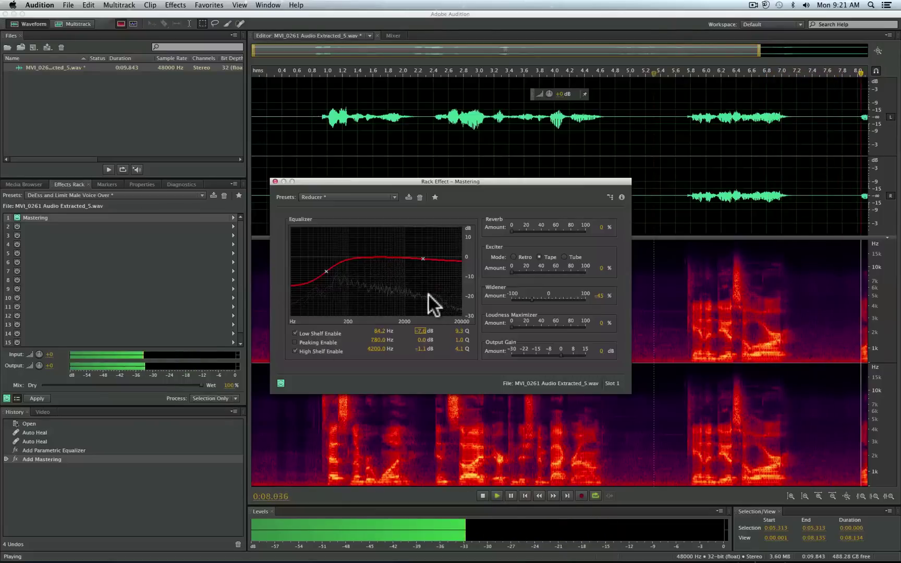
drag(420, 360, 387, 349)
drag(464, 349, 452, 349)
mouse_move(376, 348)
mouse_down()
mouse_move(398, 350)
mouse_move(369, 342)
mouse_move(383, 337)
mouse_move(377, 348)
mouse_move(385, 346)
mouse_up()
key(space)
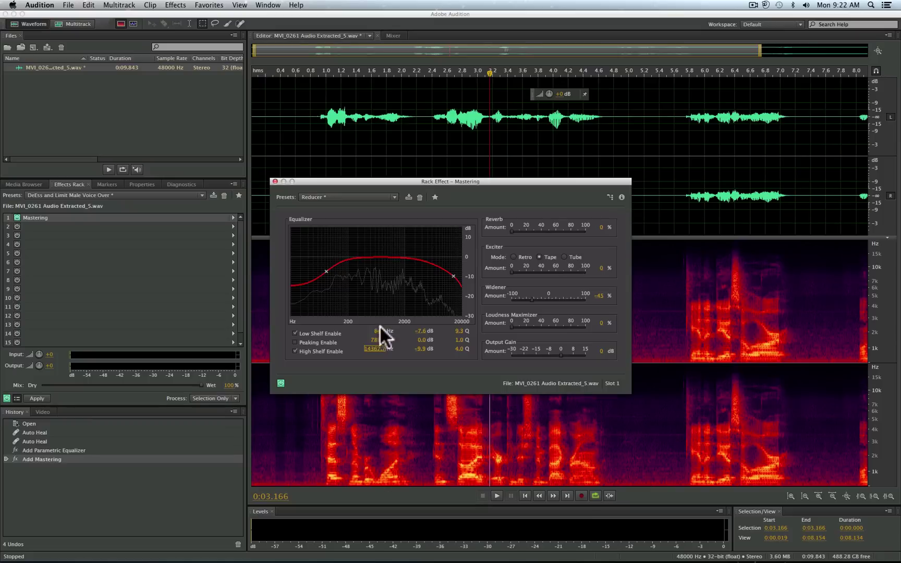
click(275, 181)
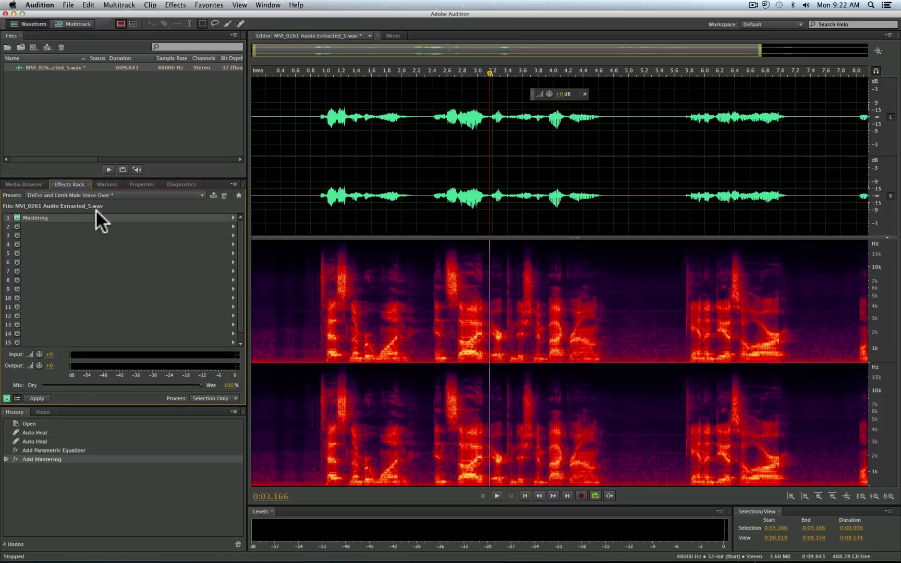
Step: Switch to Safari and show Plugin Boutique's top free plugin downloads
key(super+Tab)
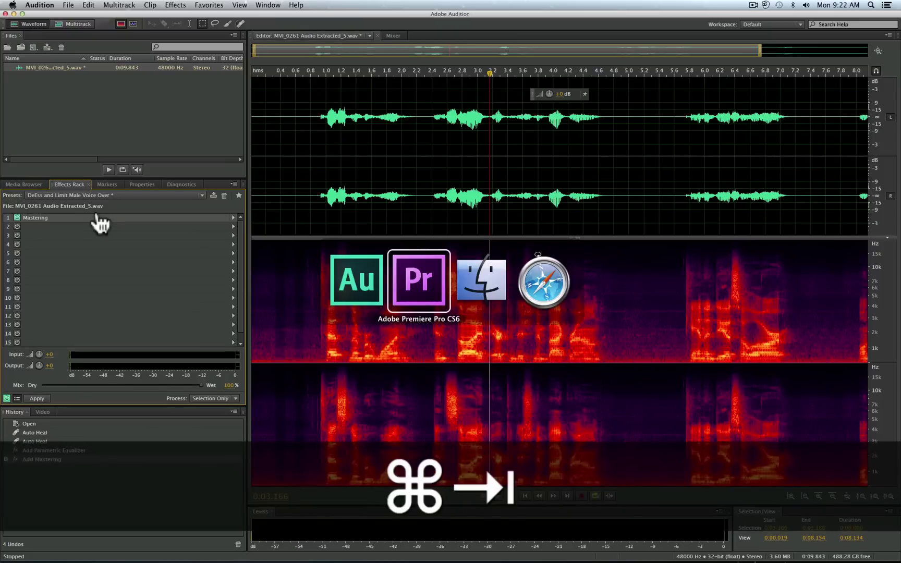
key(super+Tab)
key(super+Tab)
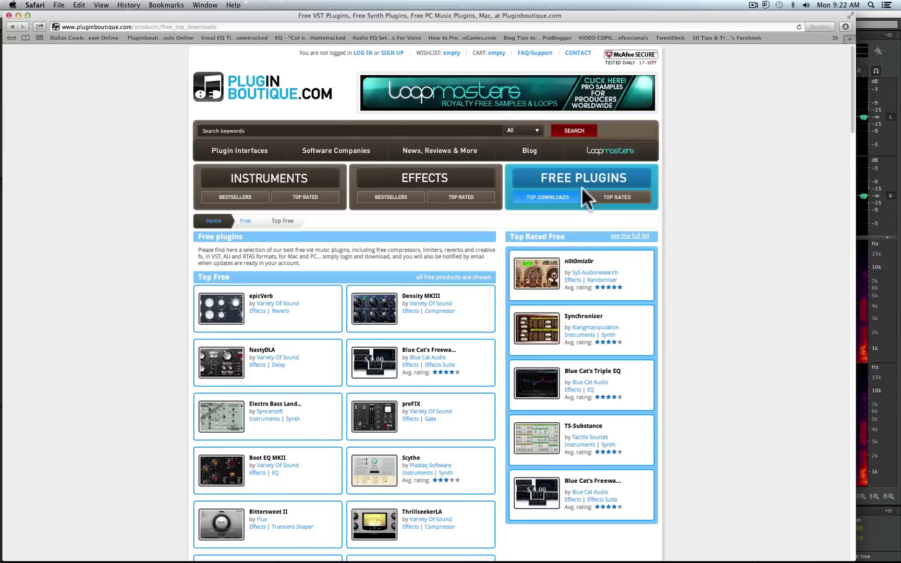
click(561, 194)
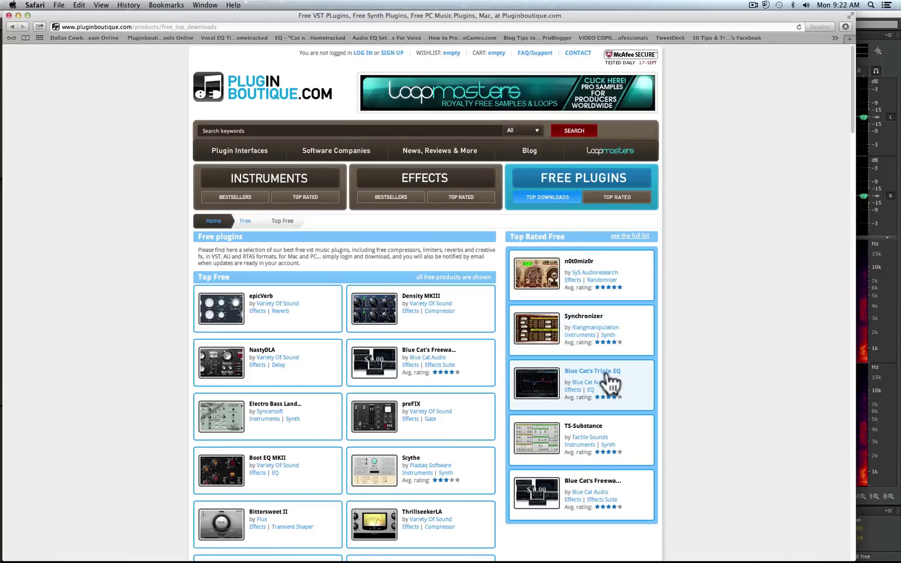
Step: Open the Blue Cat's Freeware Plug-ins Pack II page, look it over, and return to Audition
click(581, 483)
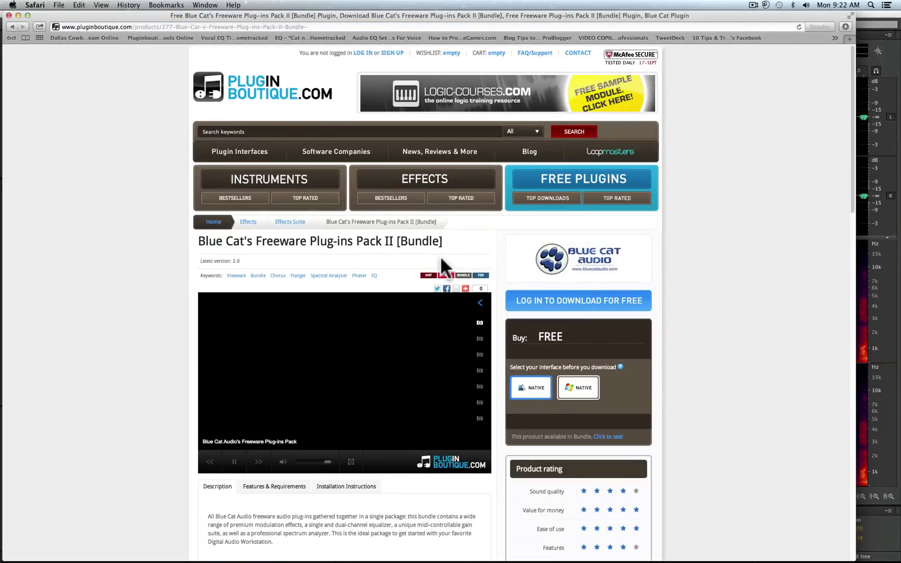
scroll(441, 255, down, 5)
scroll(439, 256, up, 10)
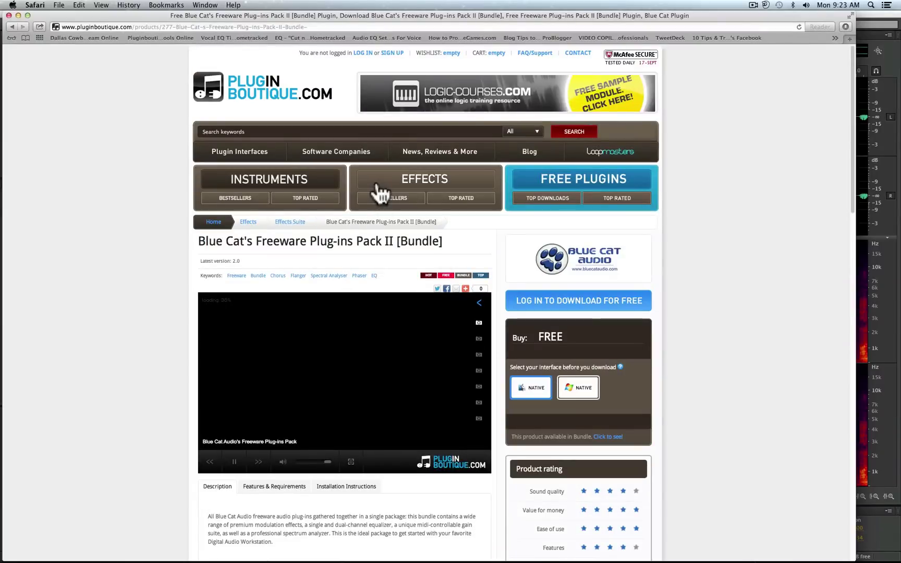
scroll(388, 194, down, 4)
scroll(389, 194, up, 2)
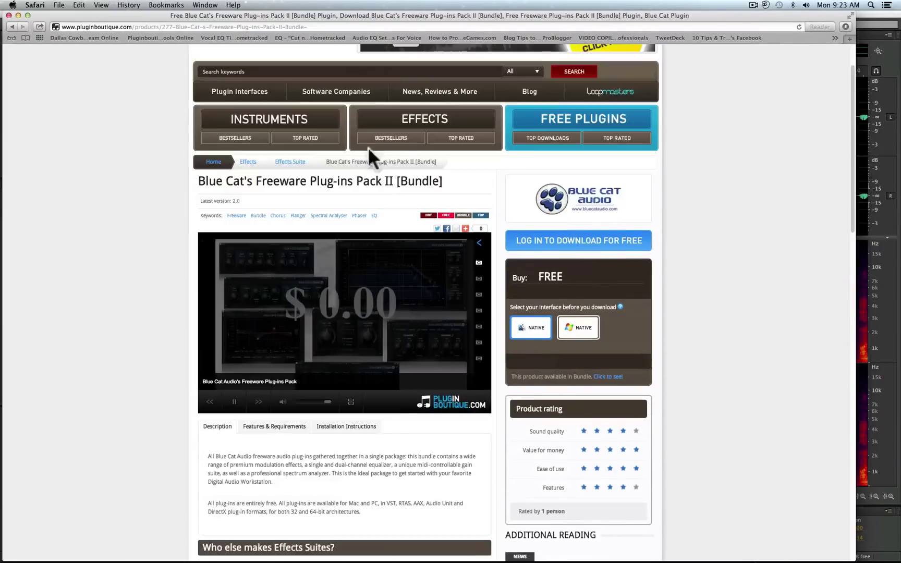
key(super+Tab)
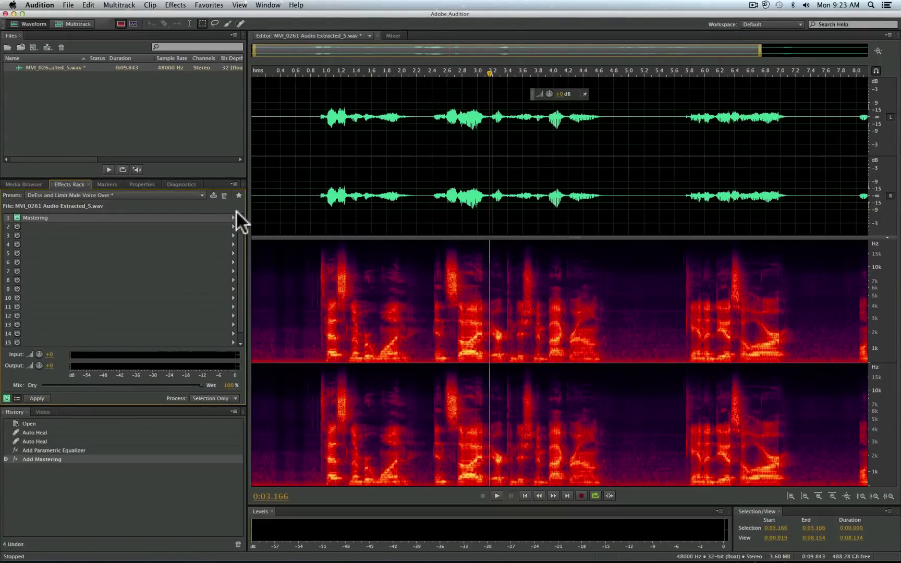
Step: Load BC FreqAnalyst 2 VST (Stereo) into rack slot 1
click(227, 217)
mouse_move(303, 312)
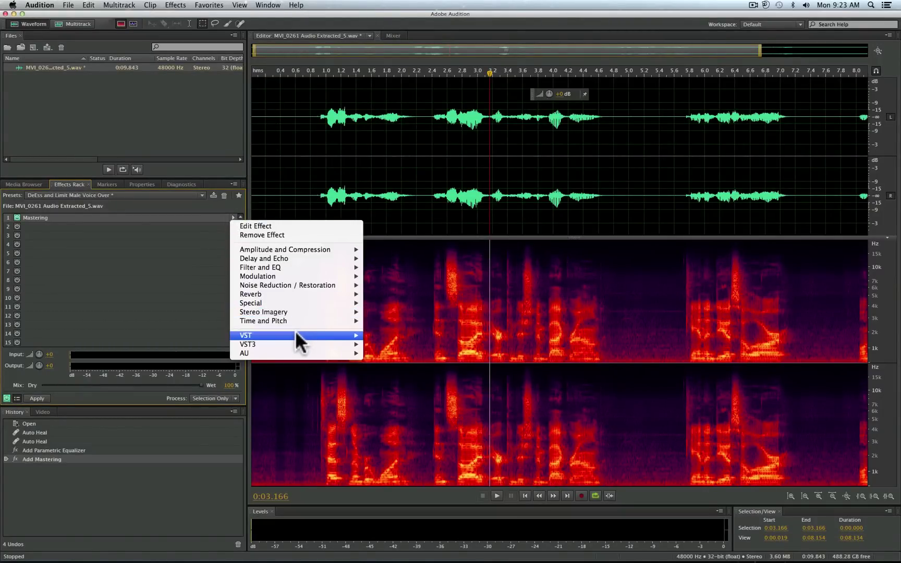
mouse_move(295, 334)
mouse_move(417, 334)
mouse_move(463, 334)
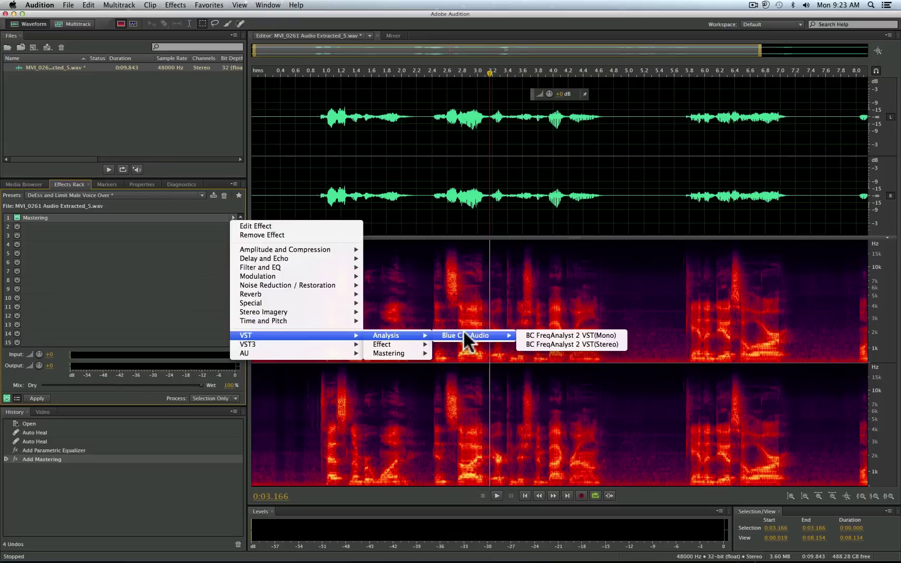
click(555, 343)
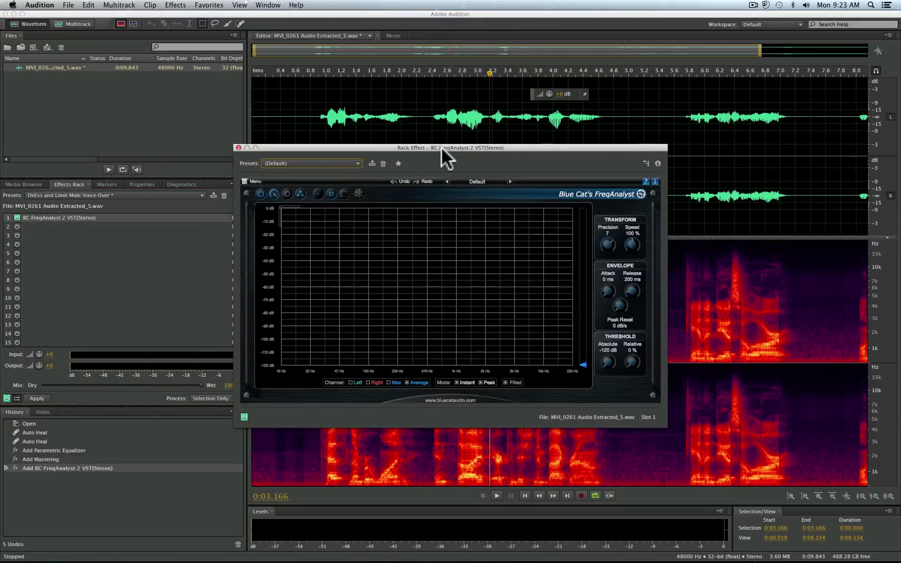
Step: Move the analyzer window aside and turn off its Peak curve while playing the clip
drag(441, 147, 636, 47)
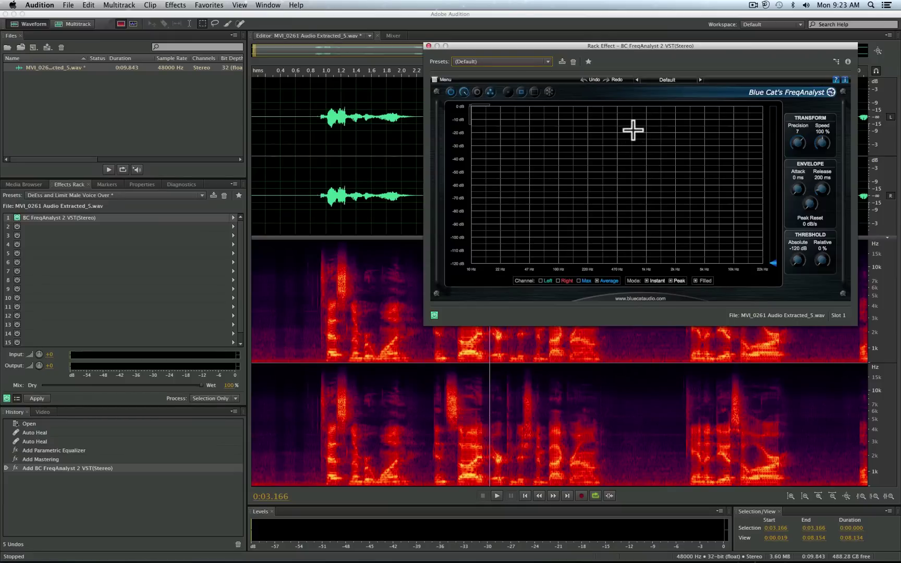
key(space)
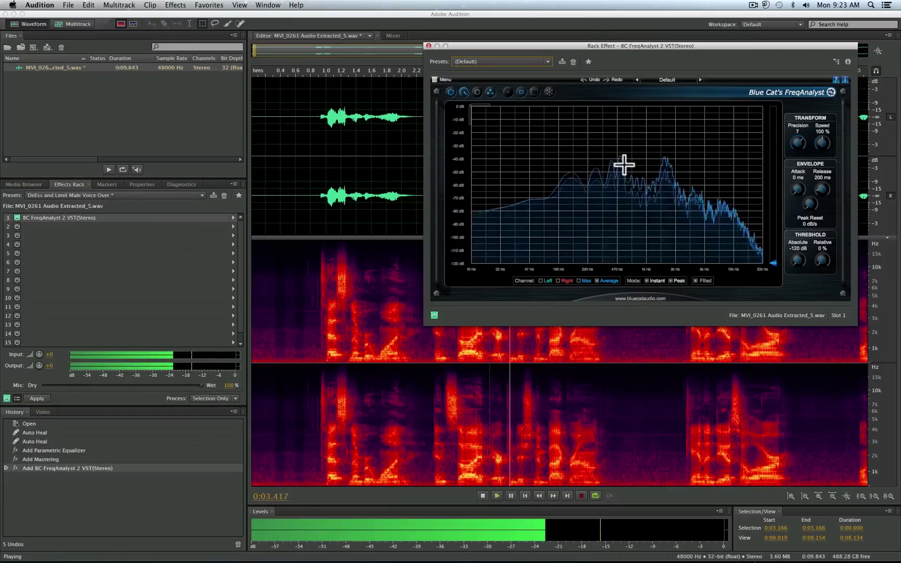
key(space)
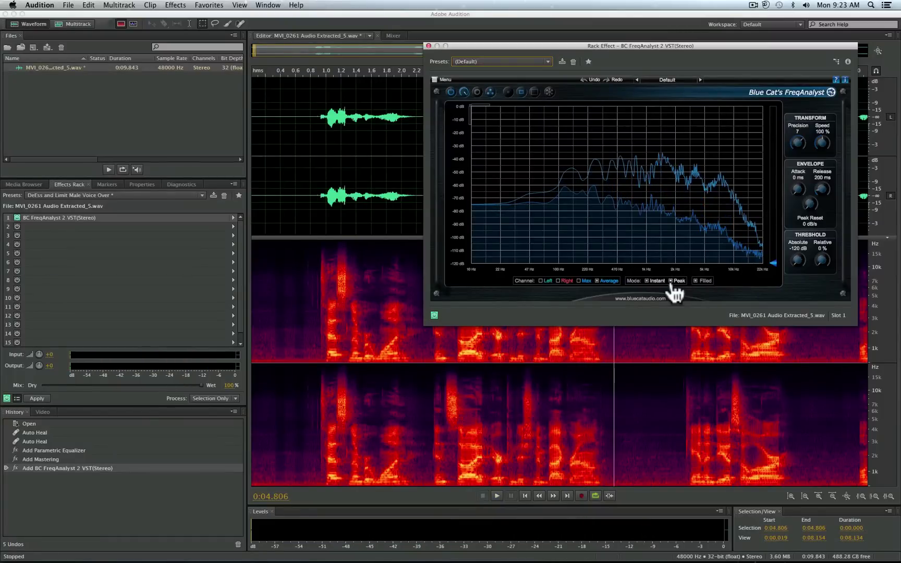
click(671, 281)
key(space)
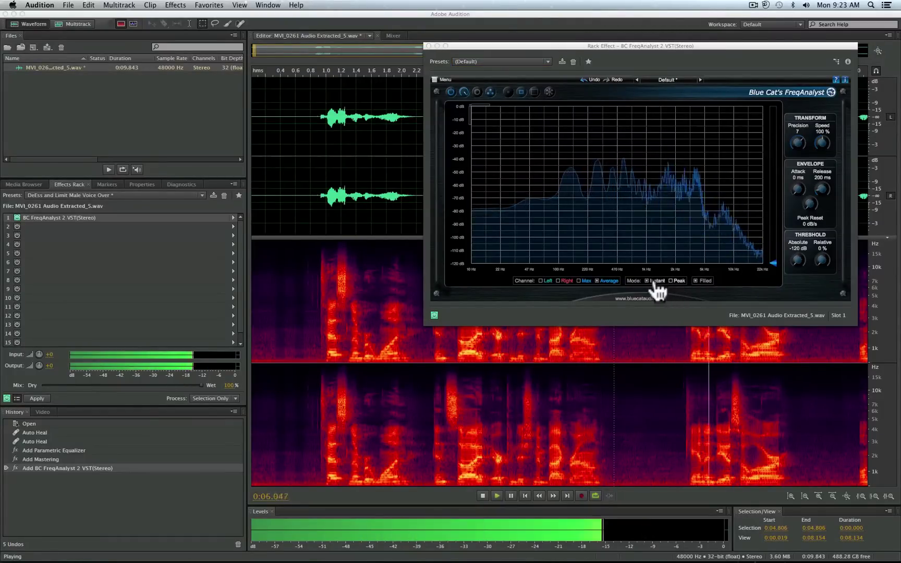
key(space)
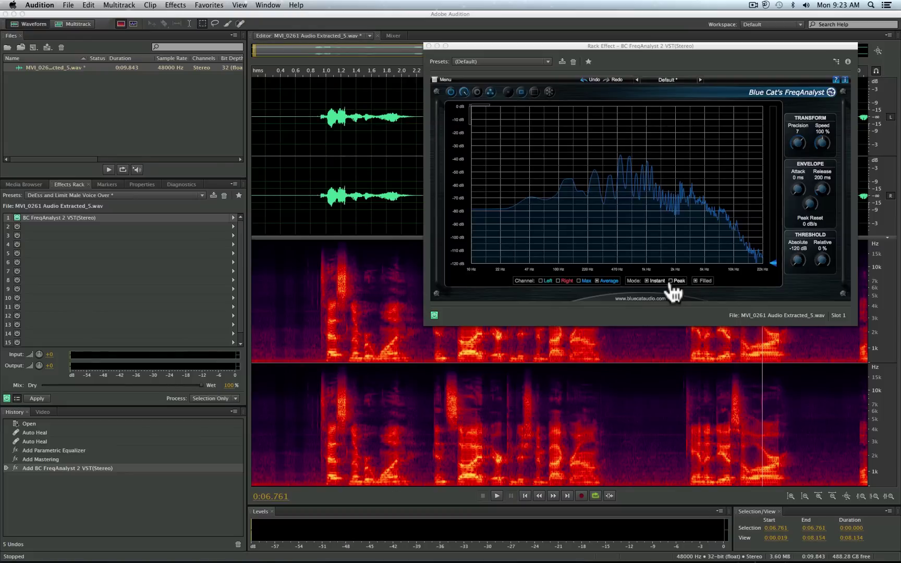
click(672, 281)
click(671, 281)
key(space)
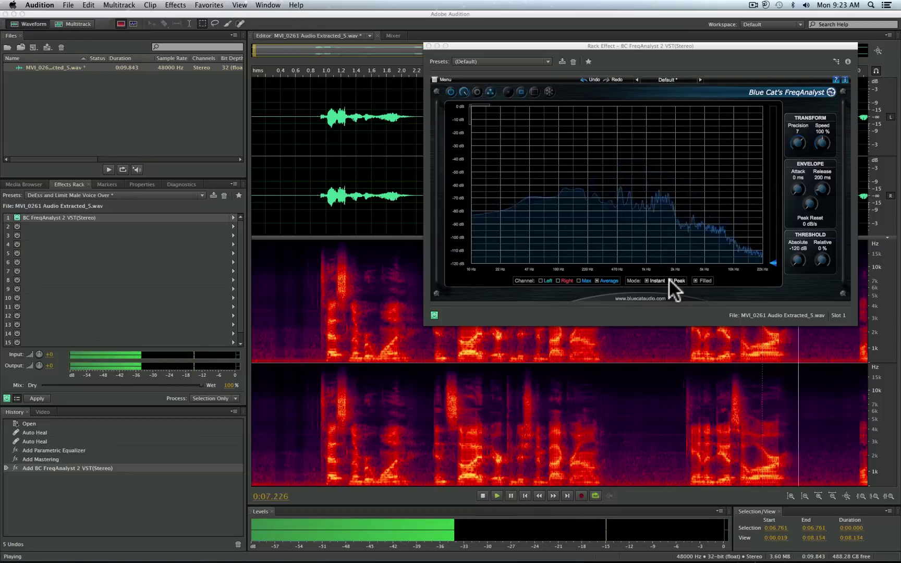
key(space)
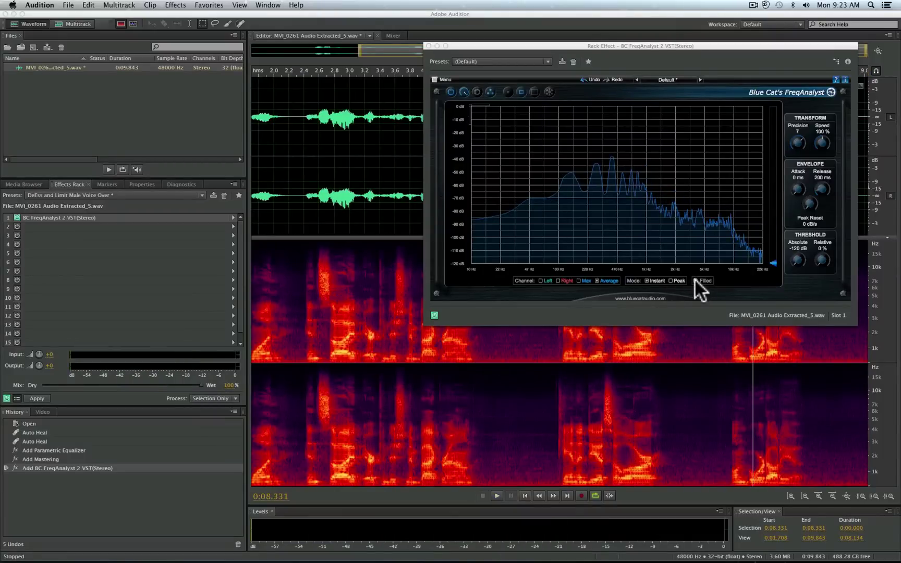
Step: Uncheck Filled so the spectrum shows as a line, replay, and open slot 2's effect list
click(695, 281)
key(space)
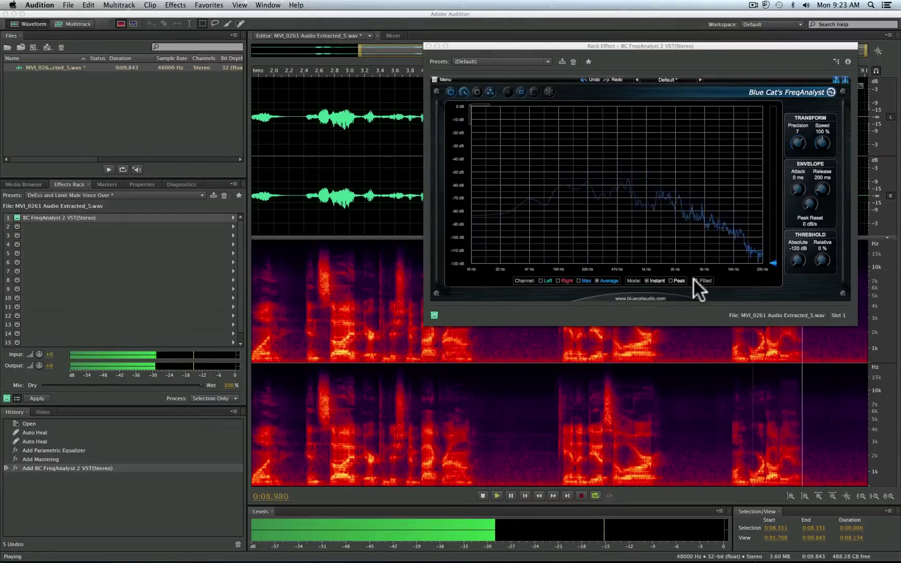
key(space)
key(space)
key(space)
key(space)
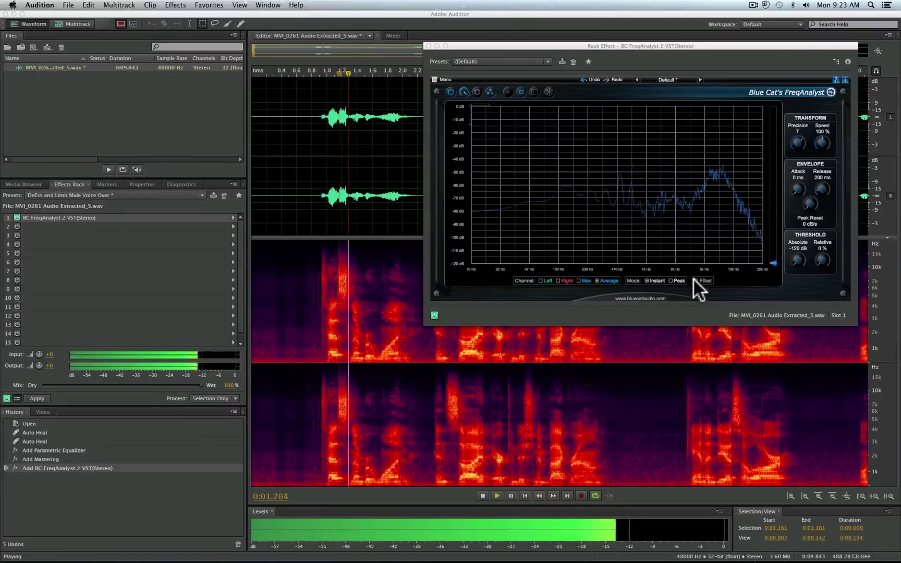
key(space)
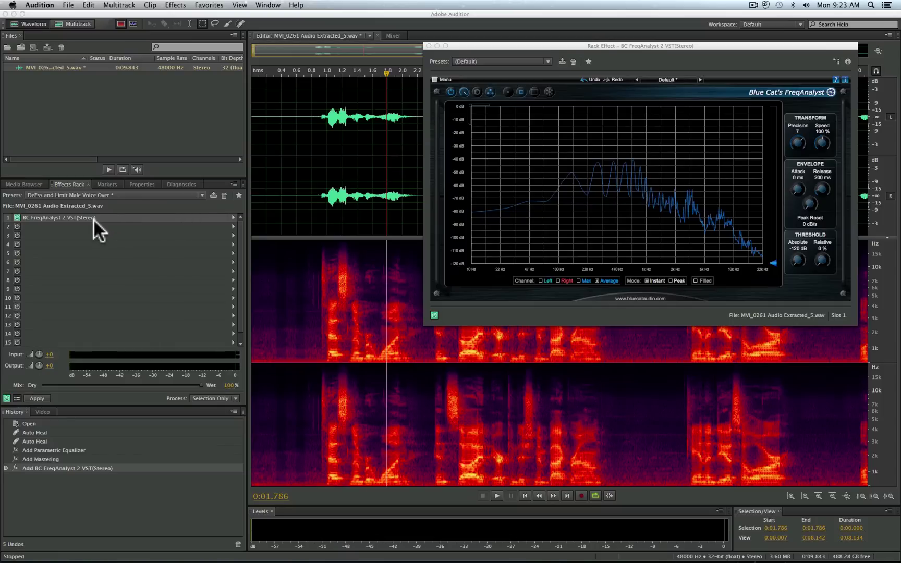
click(209, 225)
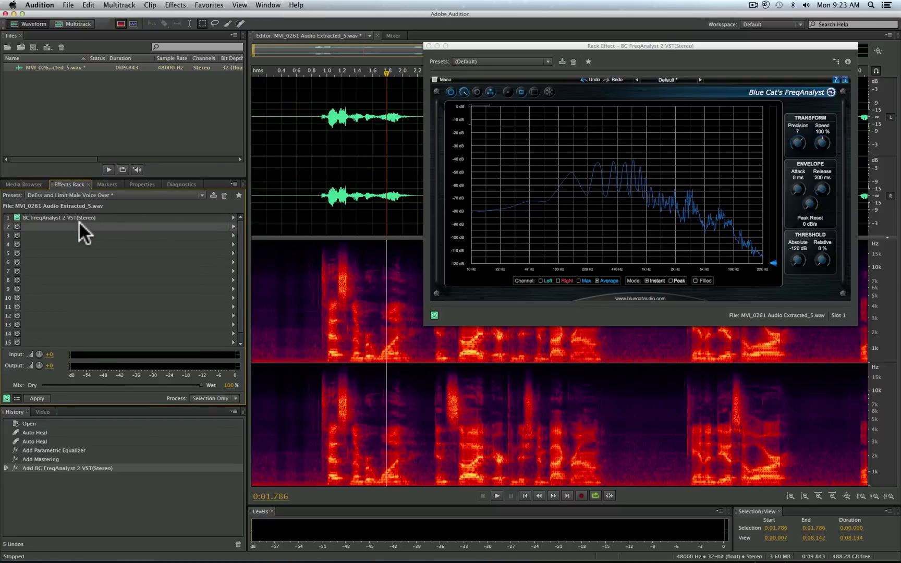
click(233, 226)
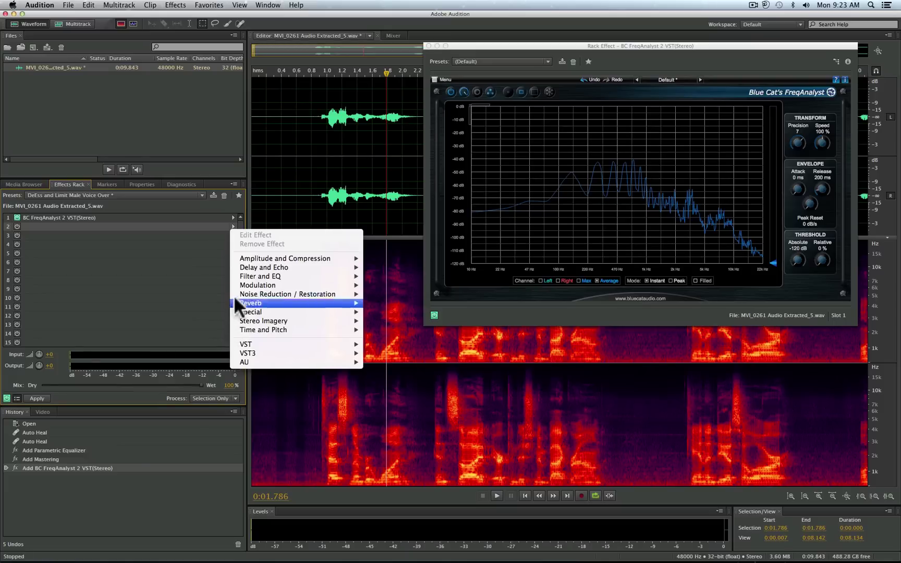
Step: Add a Parametric Equalizer to slot 2 and move its window off the analyzer
mouse_move(252, 275)
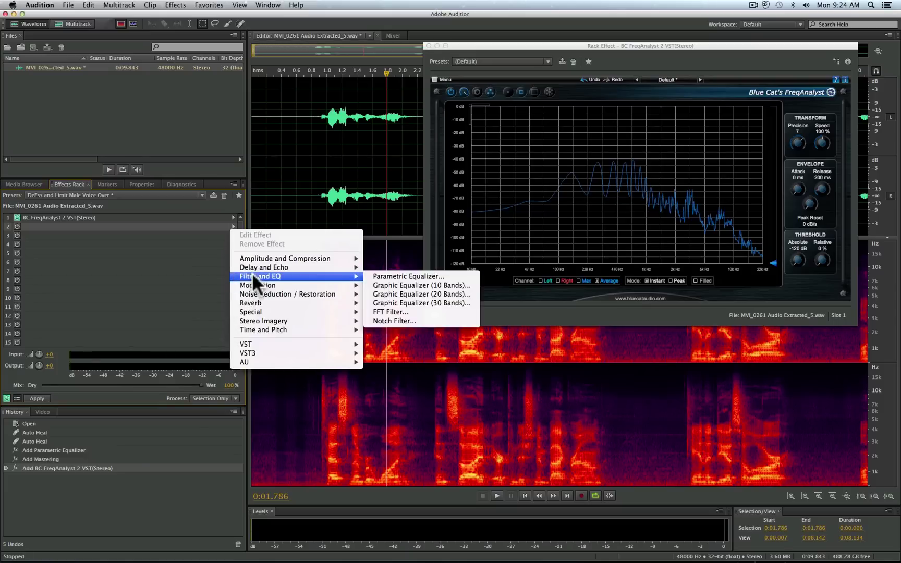
click(411, 276)
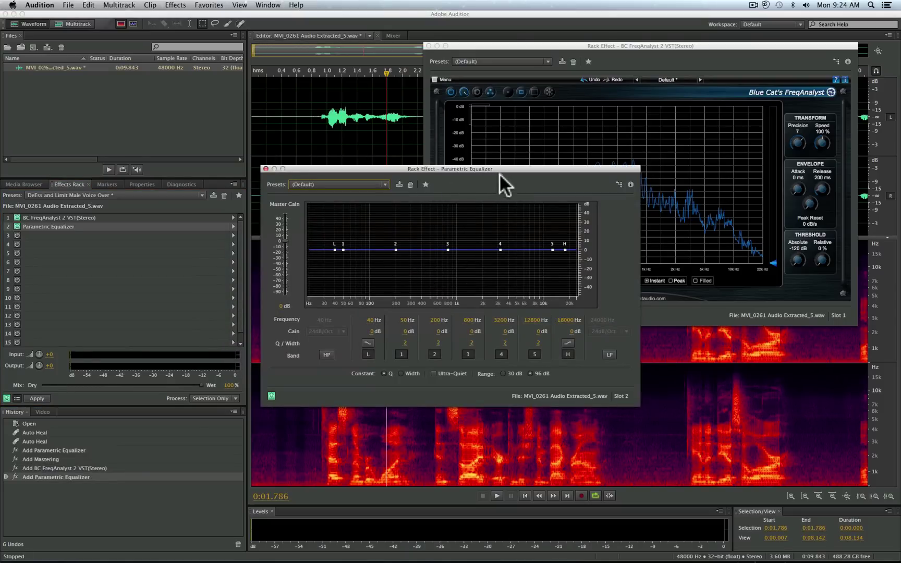
drag(507, 167, 292, 78)
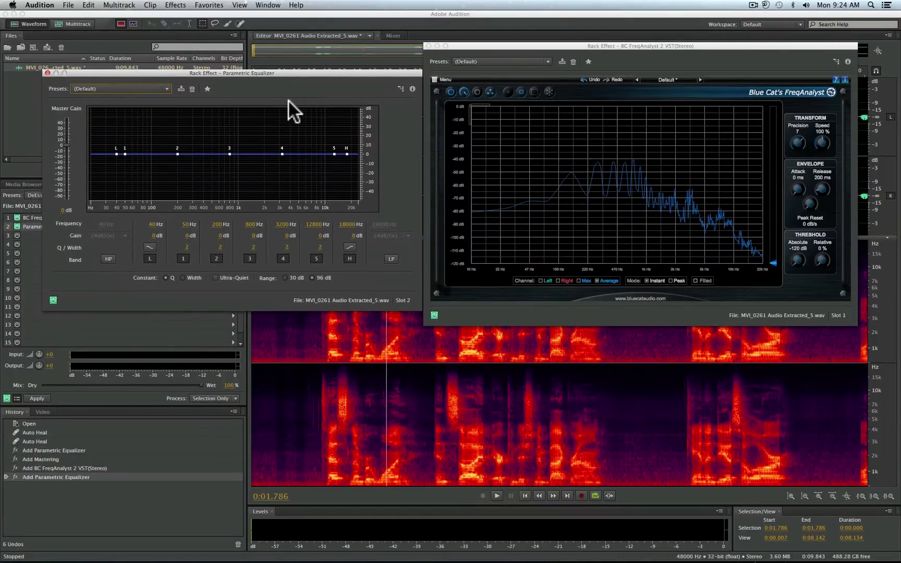
Step: Load the Generic Hi-Pass preset and nudge band 1 up to 126 Hz while playing
click(167, 86)
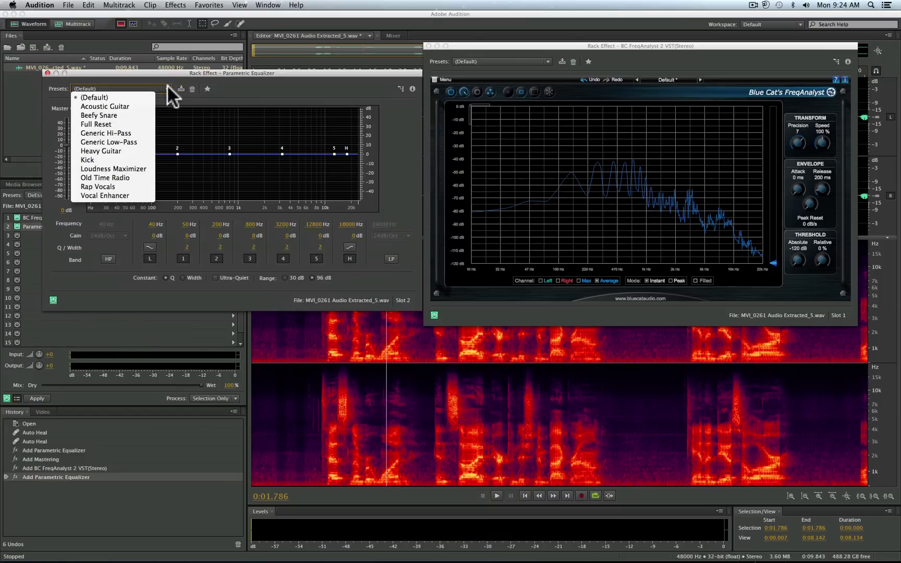
click(113, 138)
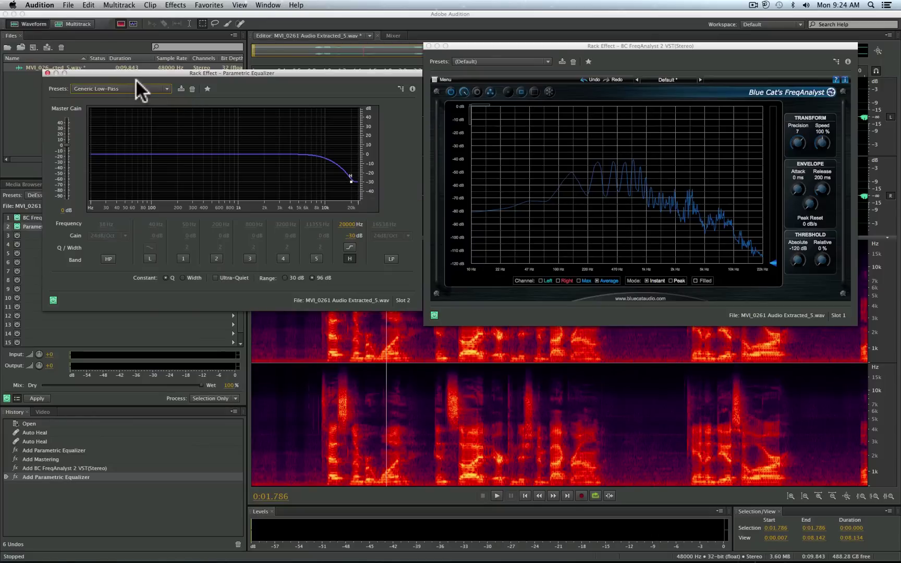
click(135, 83)
click(126, 132)
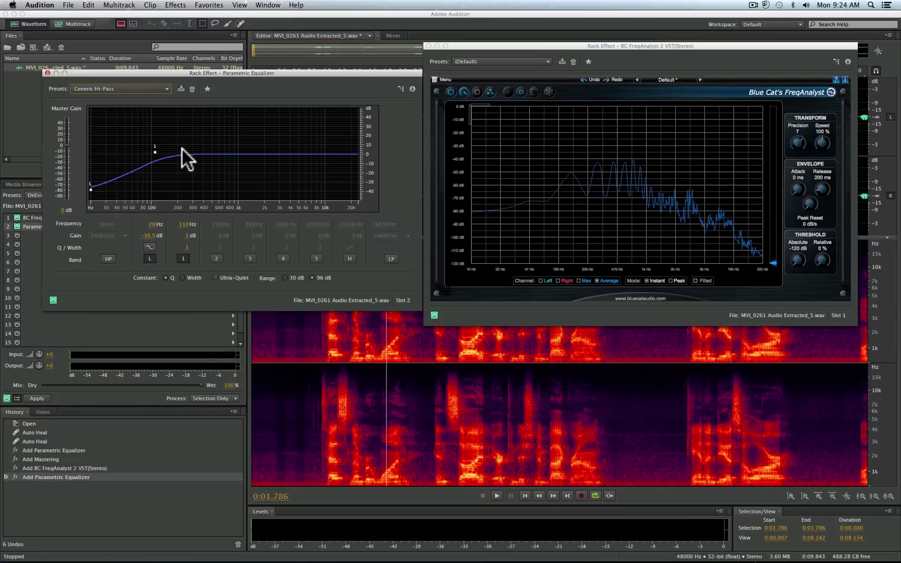
key(space)
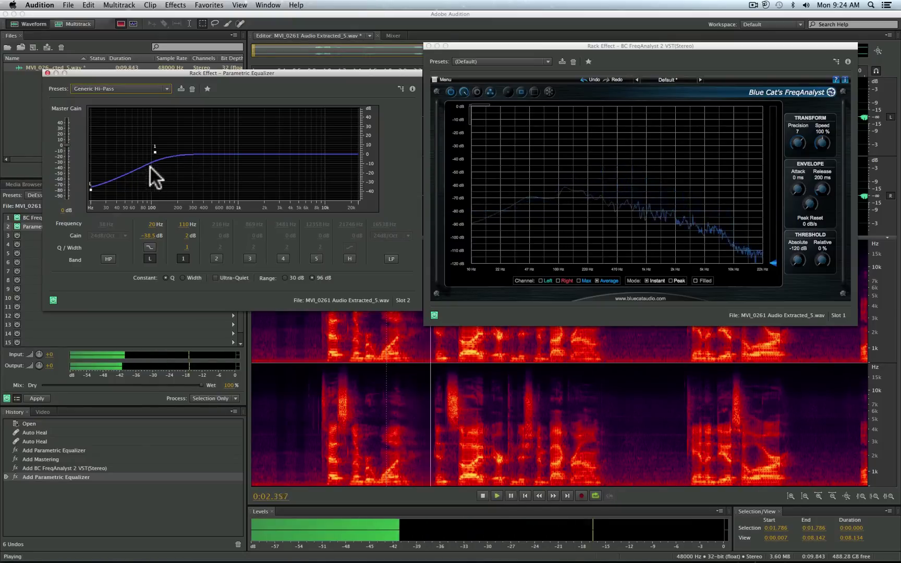
mouse_move(155, 152)
mouse_down()
mouse_move(209, 153)
mouse_move(169, 153)
mouse_move(165, 182)
mouse_move(165, 147)
mouse_move(165, 167)
mouse_move(159, 152)
mouse_up()
Step: Stop playback and load the equalizer's Vocal Enhancer preset
key(space)
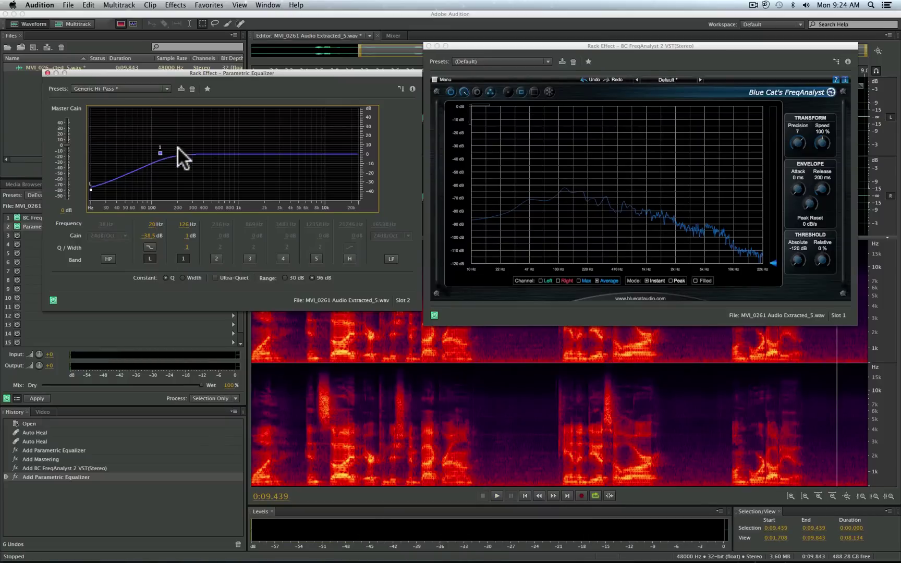
click(140, 88)
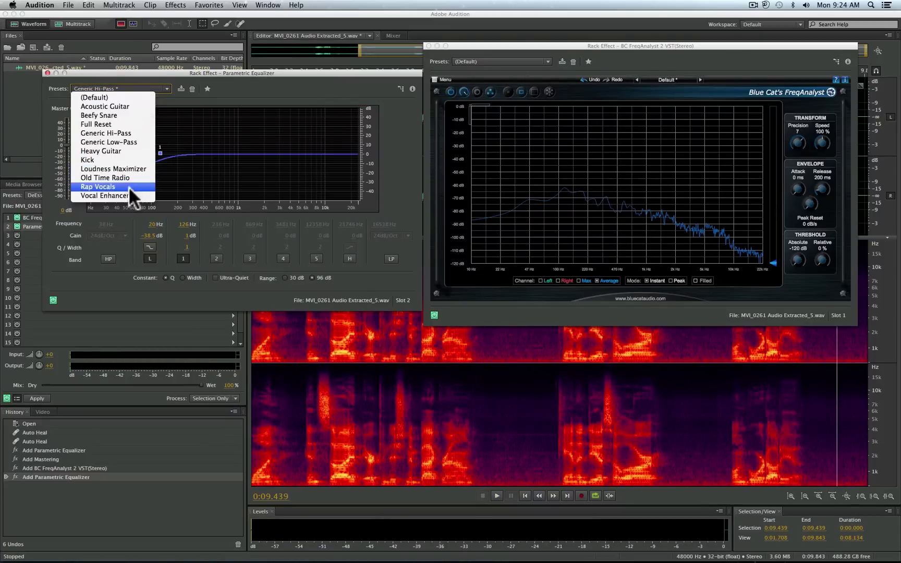
click(109, 195)
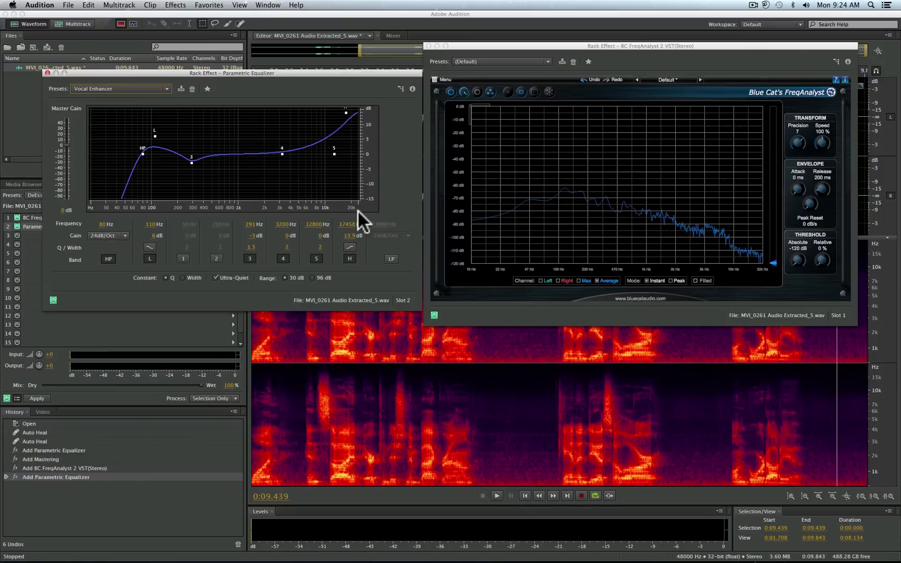
Step: Lower the high band gain to -1.6 dB, play the clip, and bypass the equalizer to compare
click(352, 245)
click(351, 245)
drag(352, 235, 311, 232)
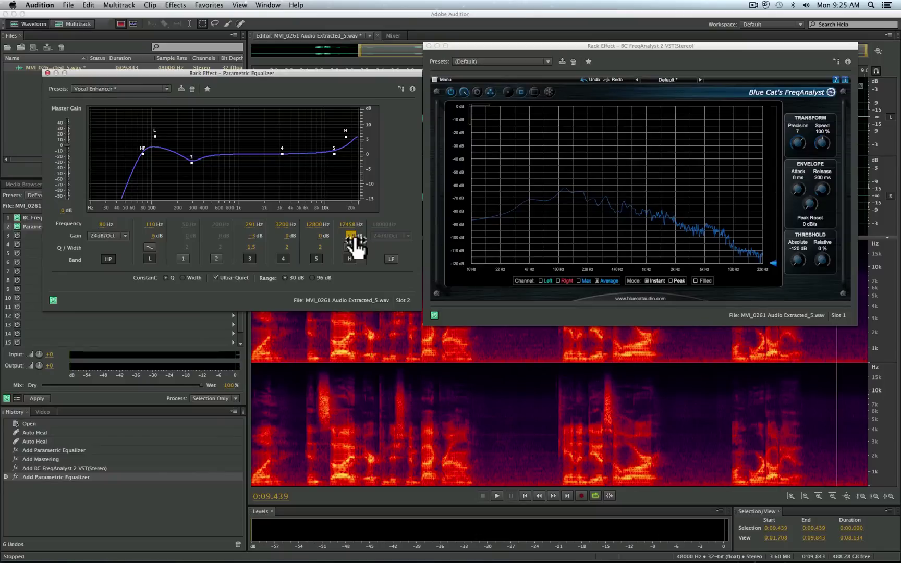
drag(354, 236, 318, 233)
key(space)
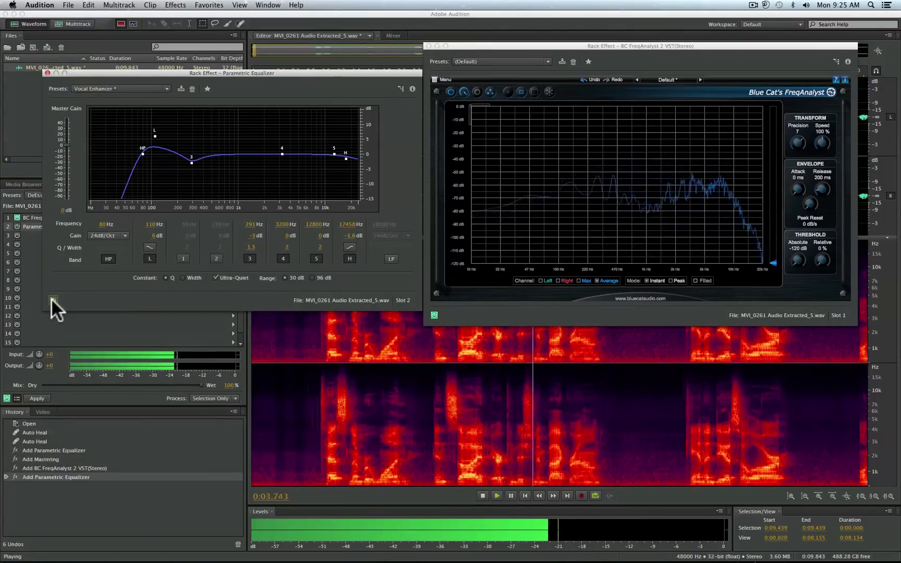
click(53, 300)
key(space)
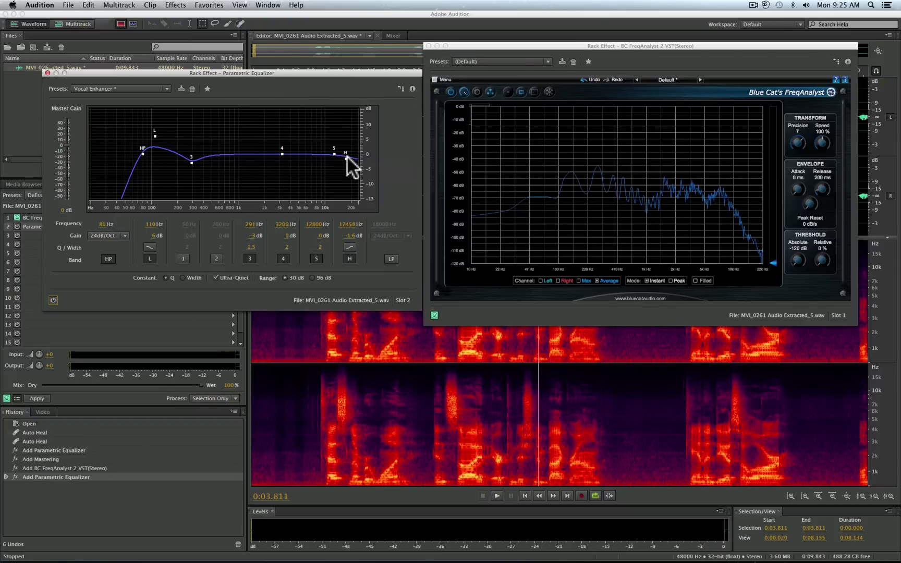
Step: Pull the EQ high shelf down to -8.2 dB and close the equalizer and FreqAnalyst windows
drag(346, 158, 349, 178)
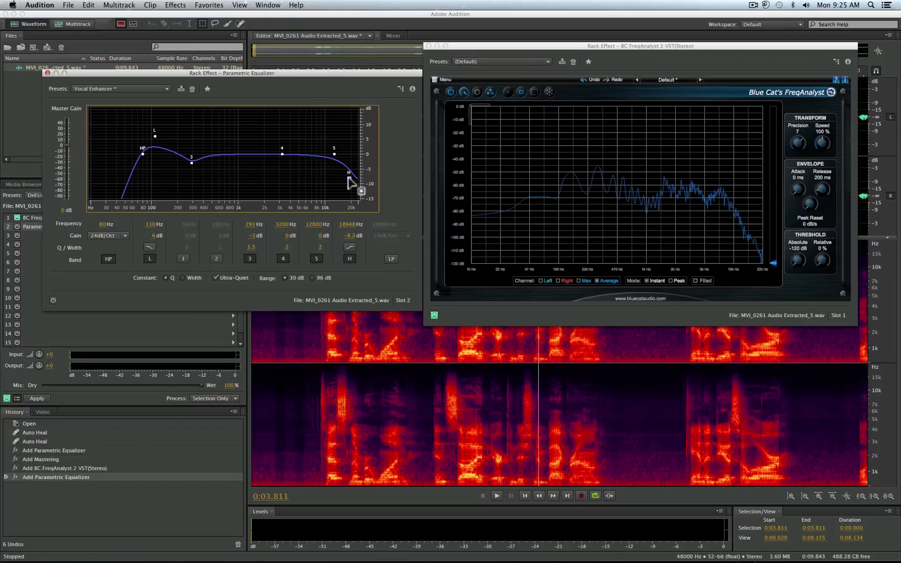
click(47, 73)
click(428, 45)
double_click(47, 214)
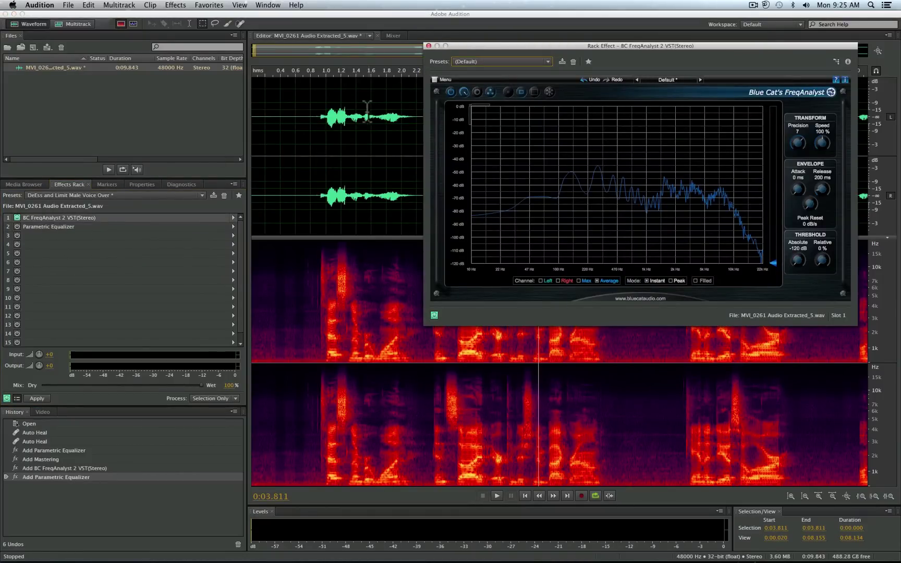
click(429, 46)
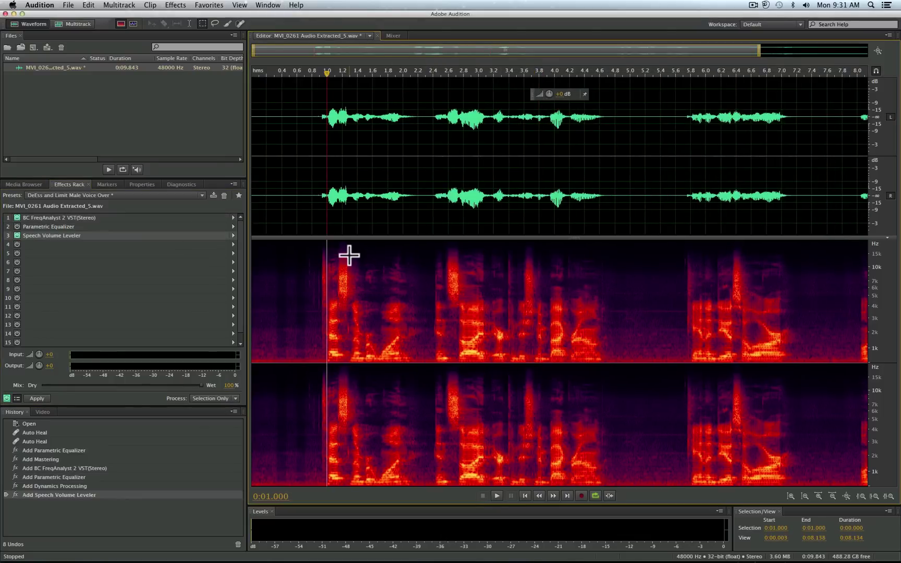